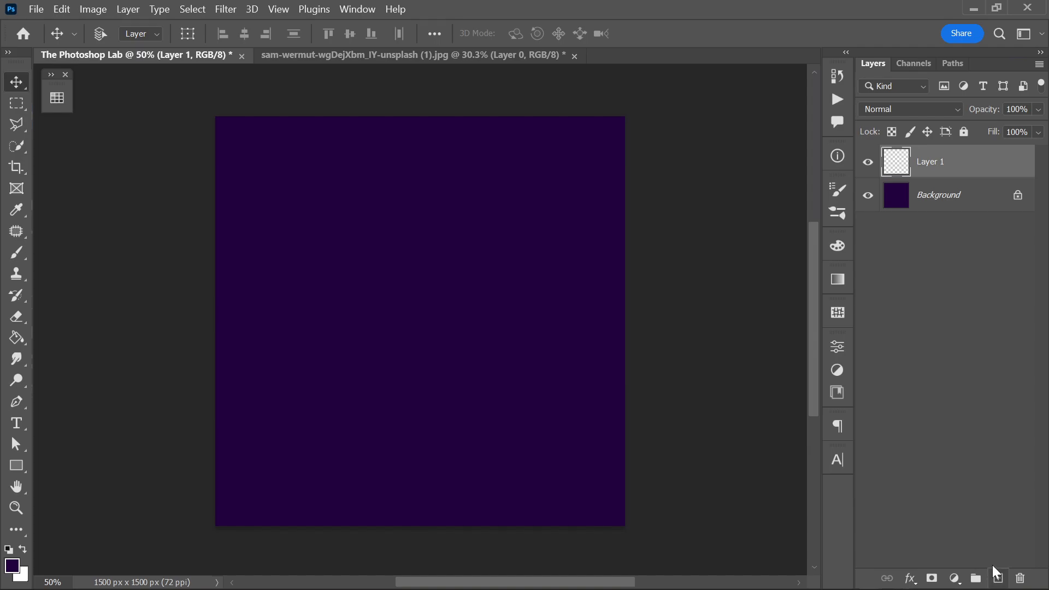
Step: Set the foreground color to black (000000) and fill Layer 1 with it
click(13, 566)
click(615, 328)
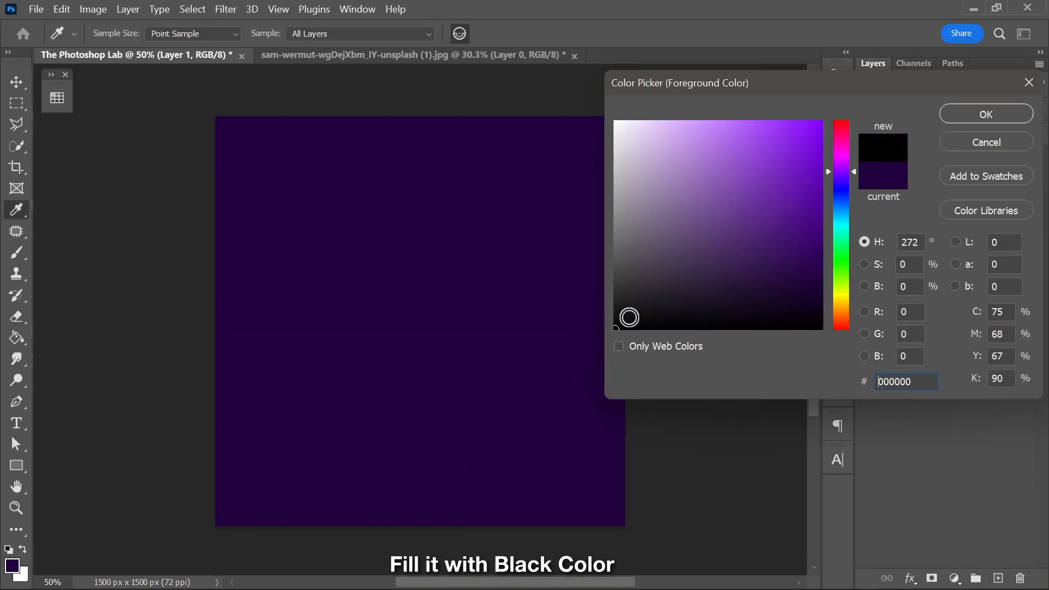
click(977, 117)
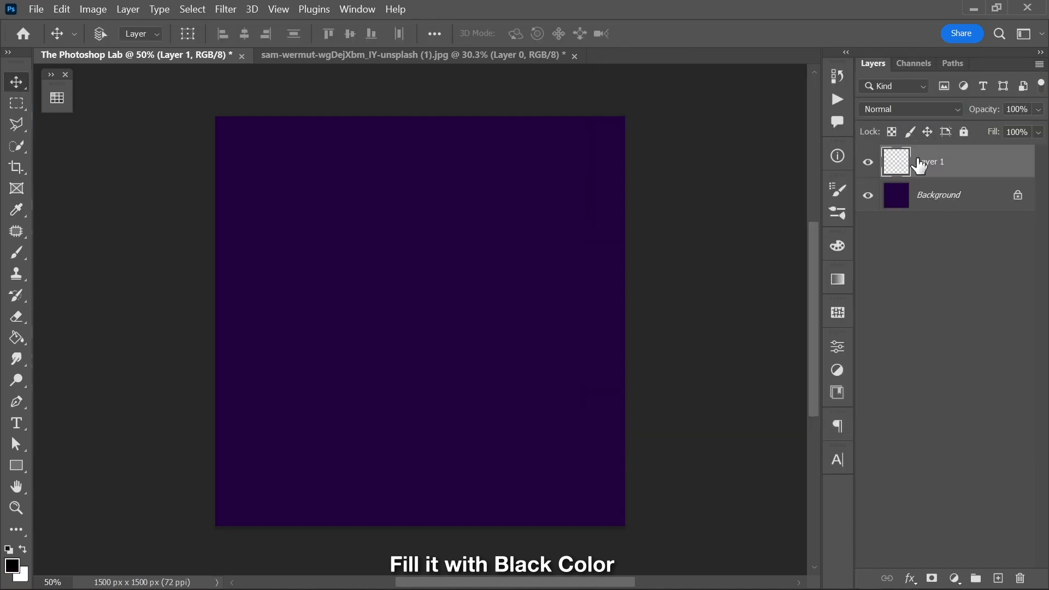
key(alt+BackSpace)
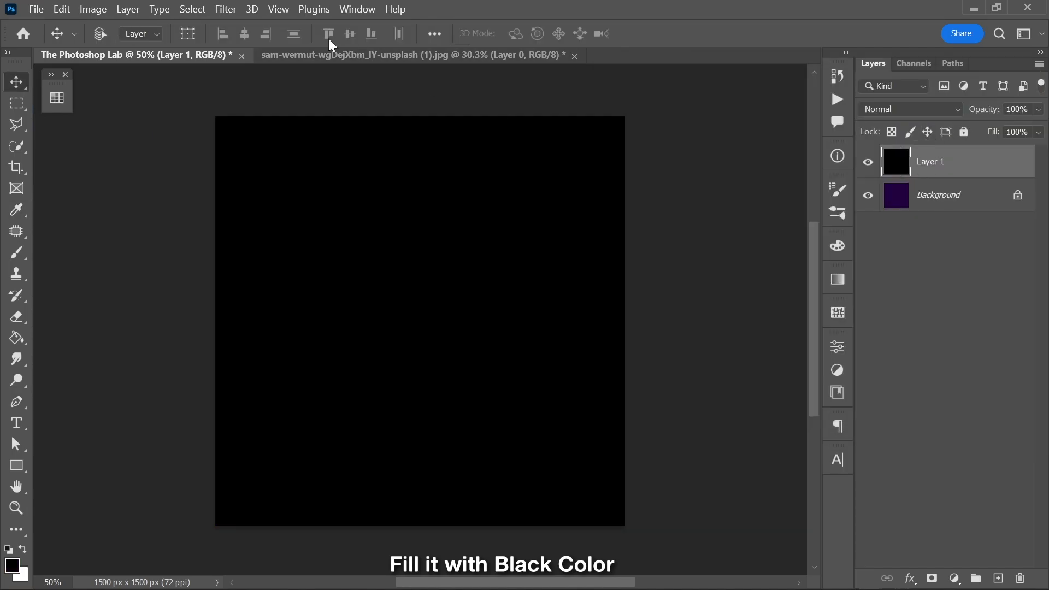
Step: Apply the Add Noise filter to Layer 1 with an amount of 100%, Gaussian distribution and Monochromatic enabled
click(227, 9)
mouse_move(310, 253)
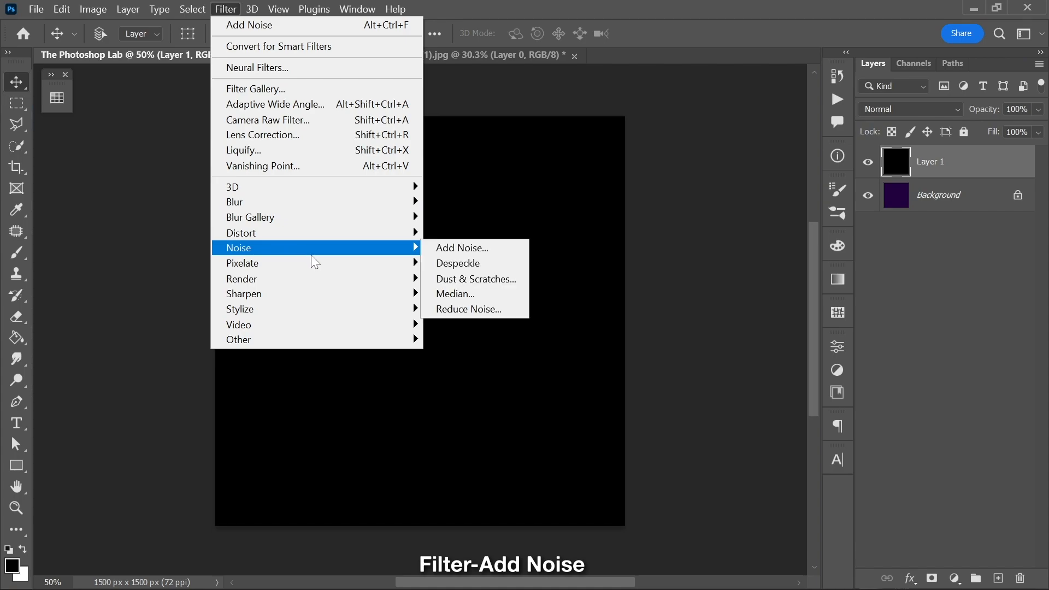
click(485, 255)
text(100)
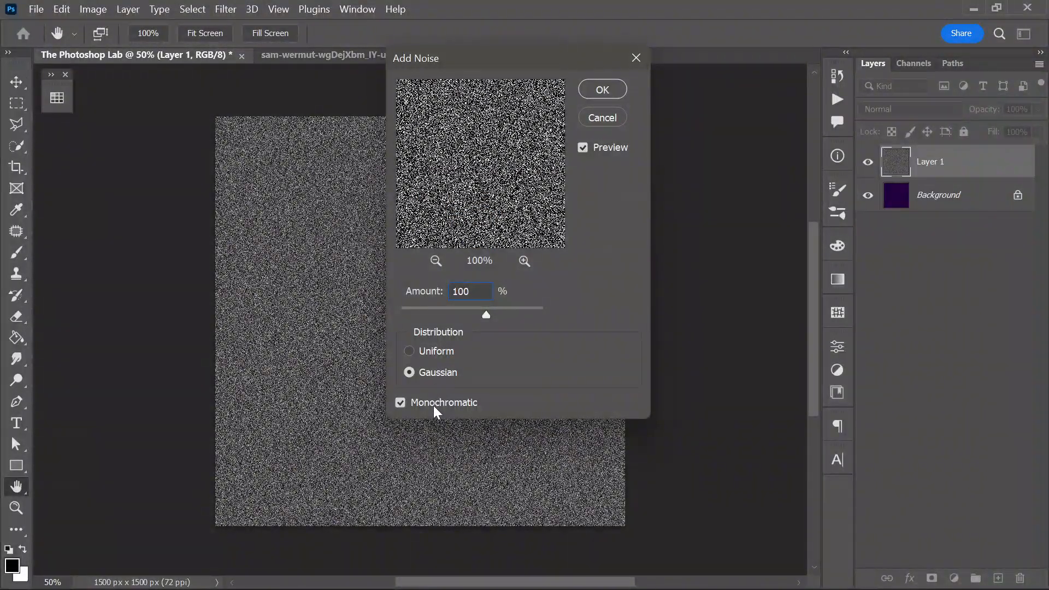
click(606, 90)
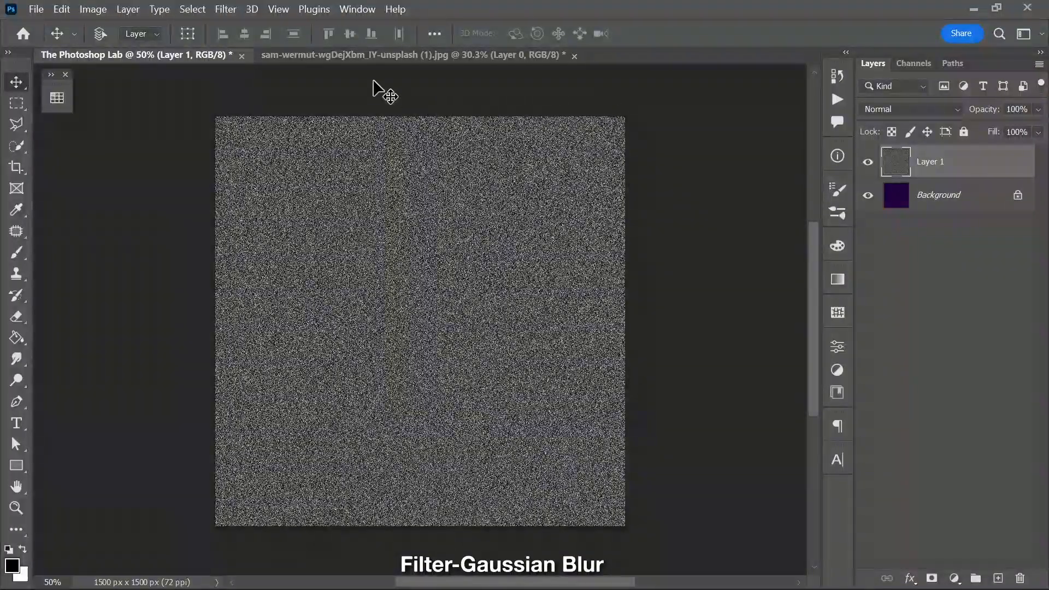
Step: Apply a Gaussian Blur with a 0.3-pixel radius to the noise layer and convert the layer to a Smart Object
click(241, 10)
mouse_move(284, 202)
click(470, 262)
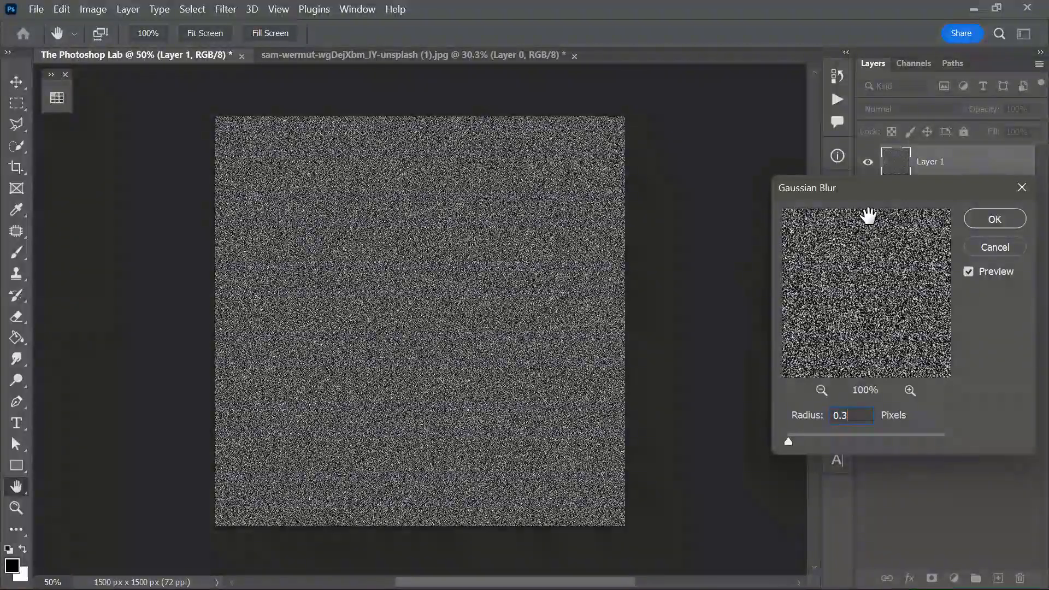
drag(868, 201, 552, 176)
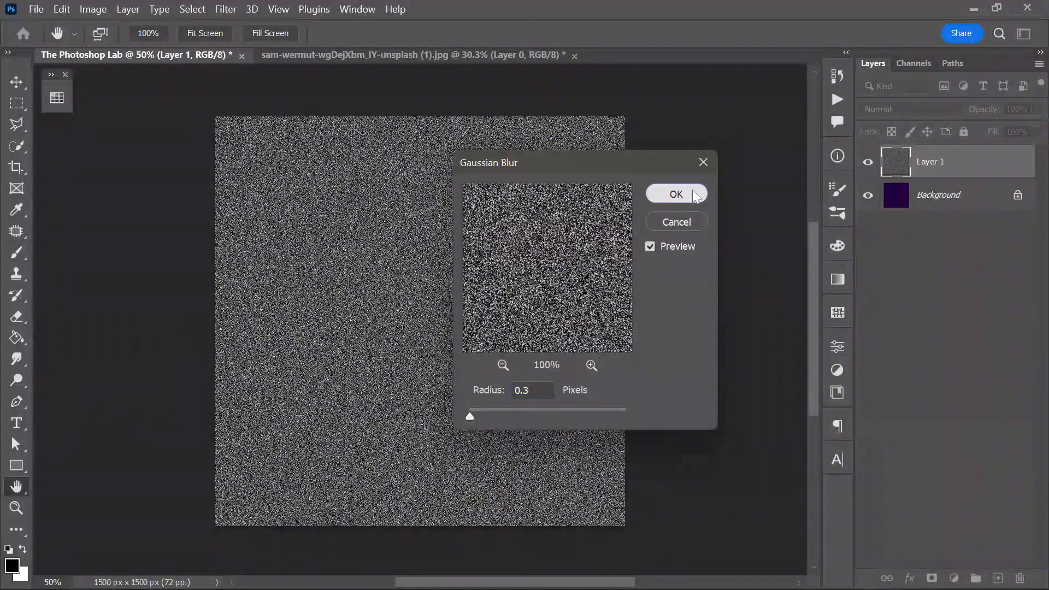
click(675, 195)
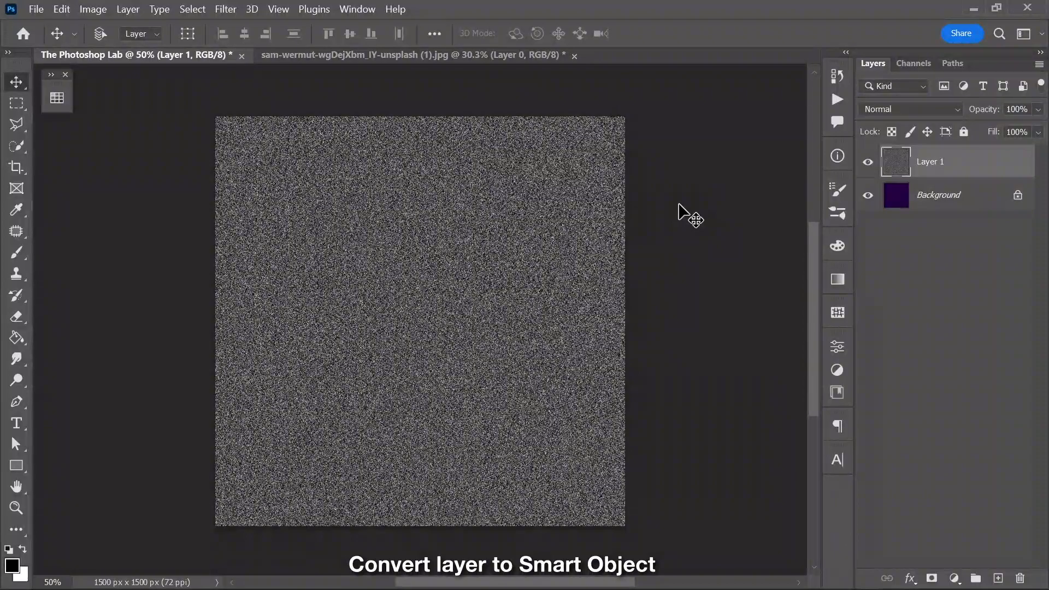
right_click(993, 174)
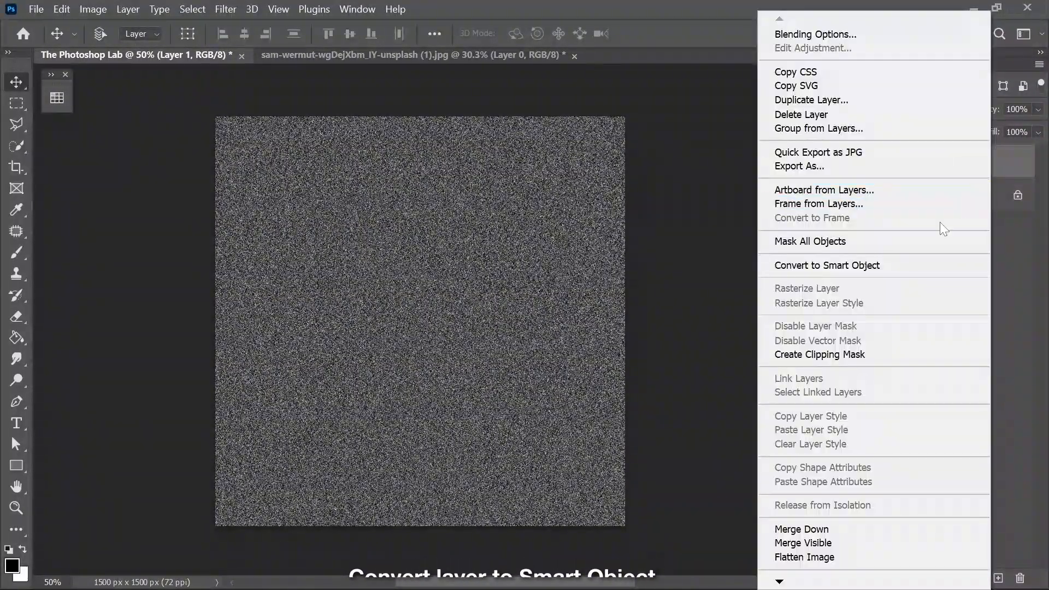
click(907, 266)
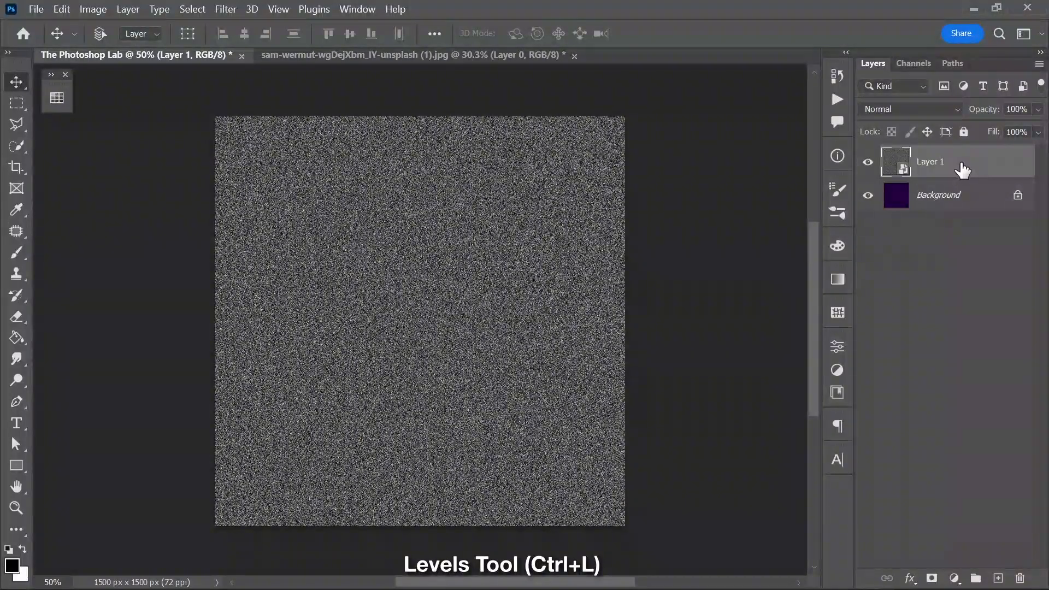
Step: Apply Levels to Layer 1 with input shadows at 220 and highlights at 240, and set its blend mode to Screen
key(ctrl+l)
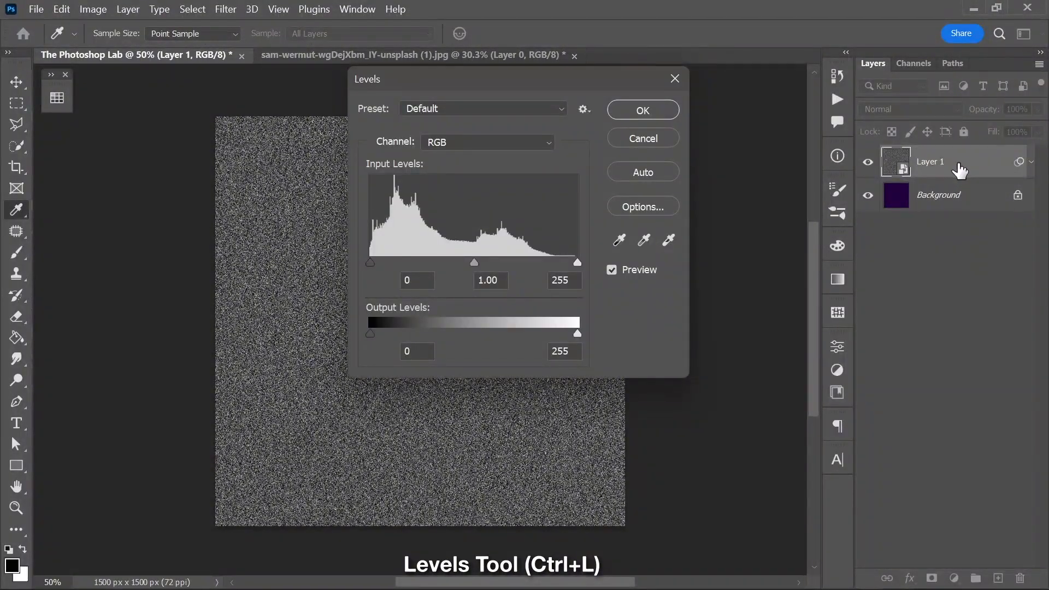
key(Tab)
text(220)
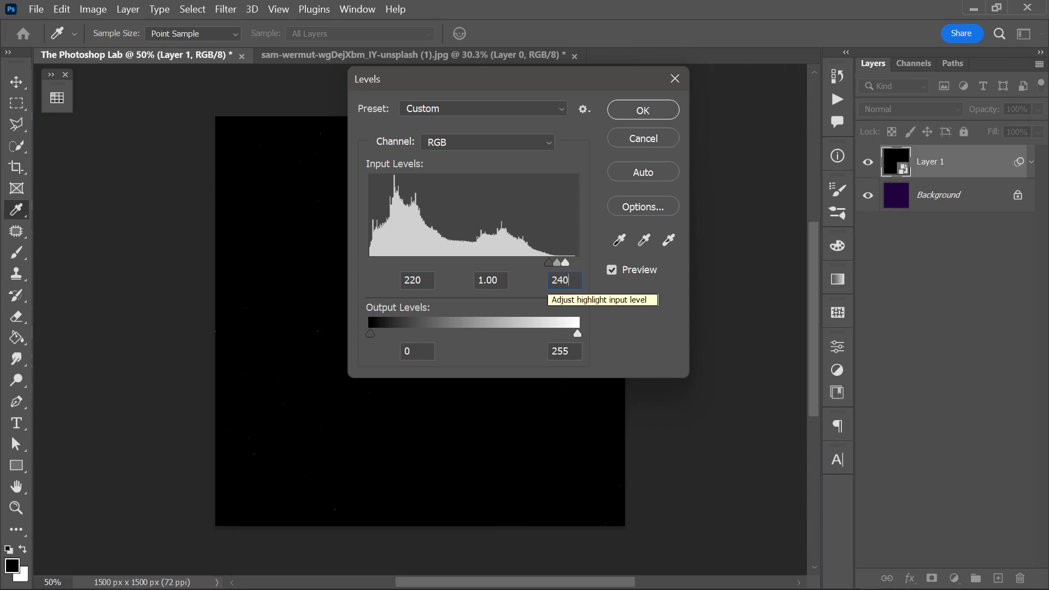
click(644, 108)
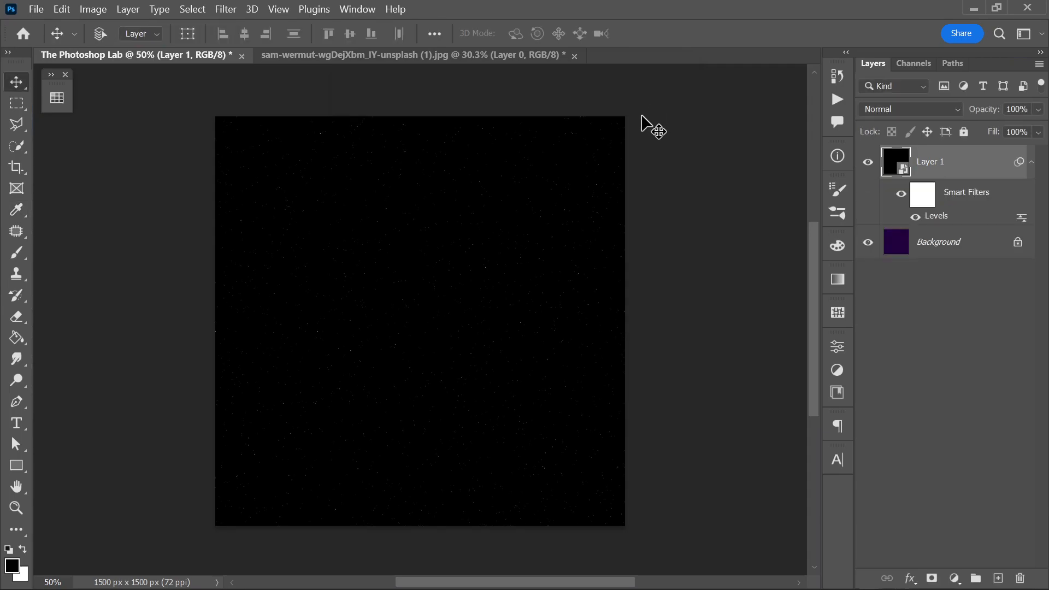
click(883, 113)
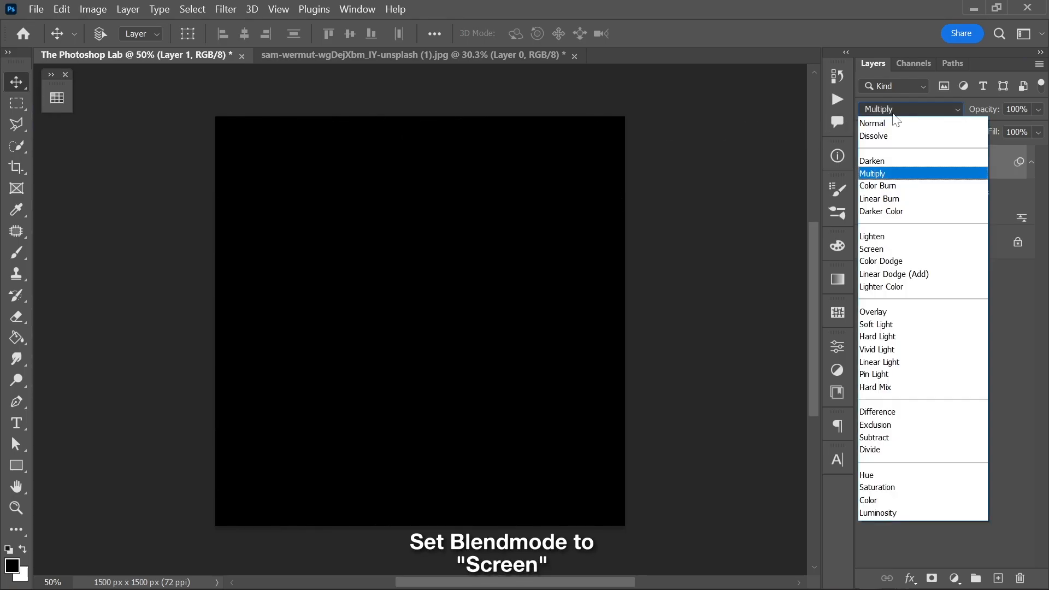
click(890, 251)
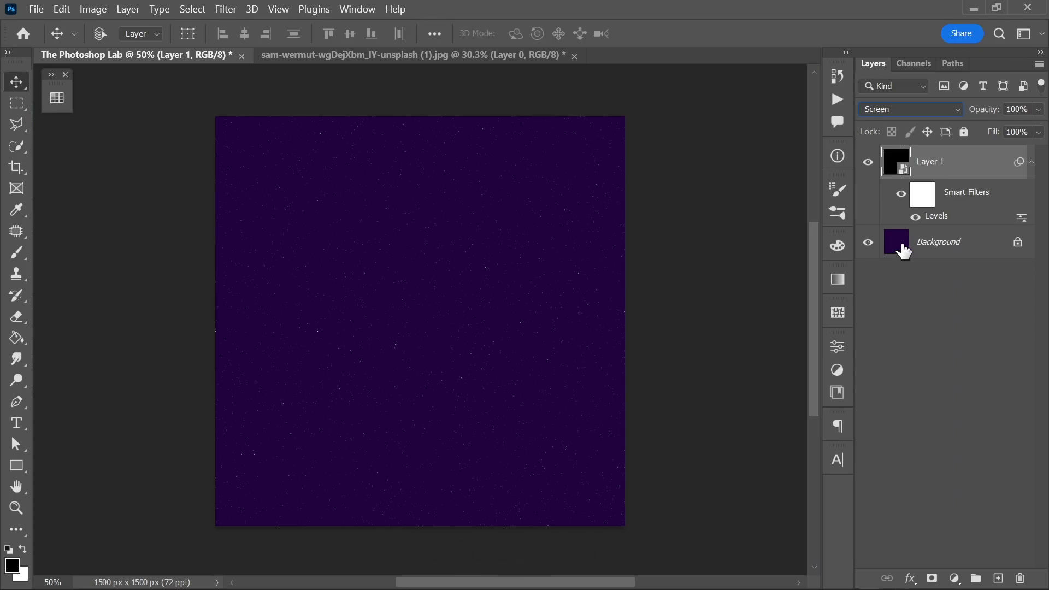
Step: Group Layer 1 and the background layer under the name "Background" and lock the group
shift+click(971, 246)
key(ctrl+g)
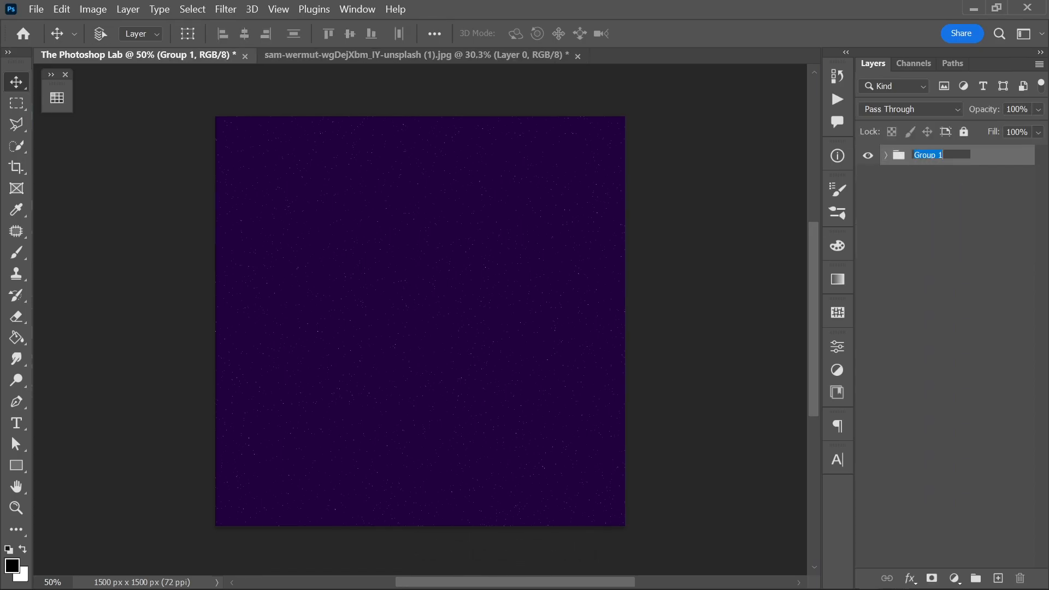
click(963, 131)
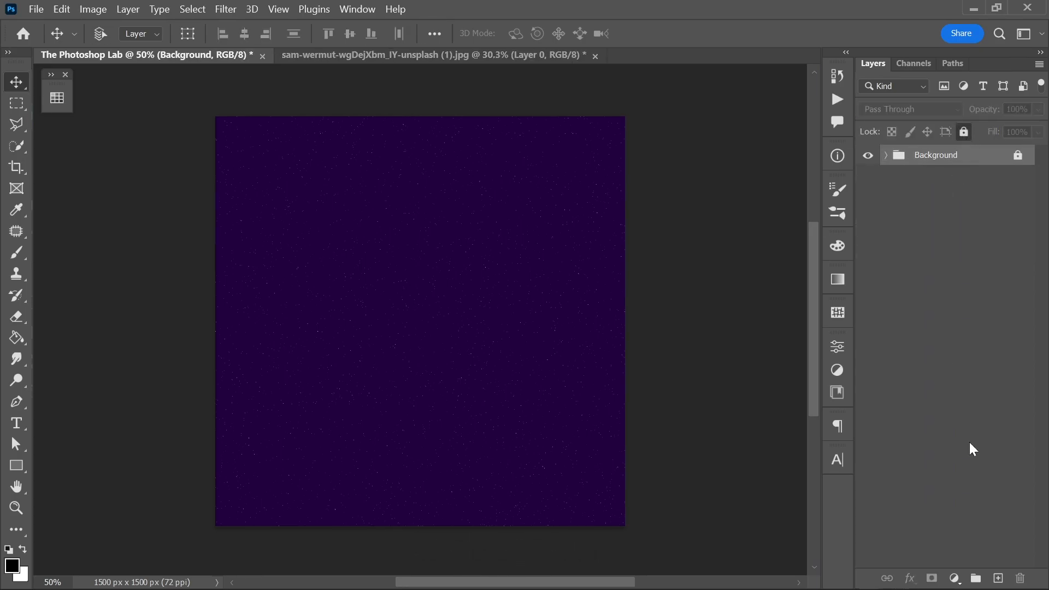
Step: Add a new empty layer above the Background group and open the Vanishing Point filter on it
click(997, 578)
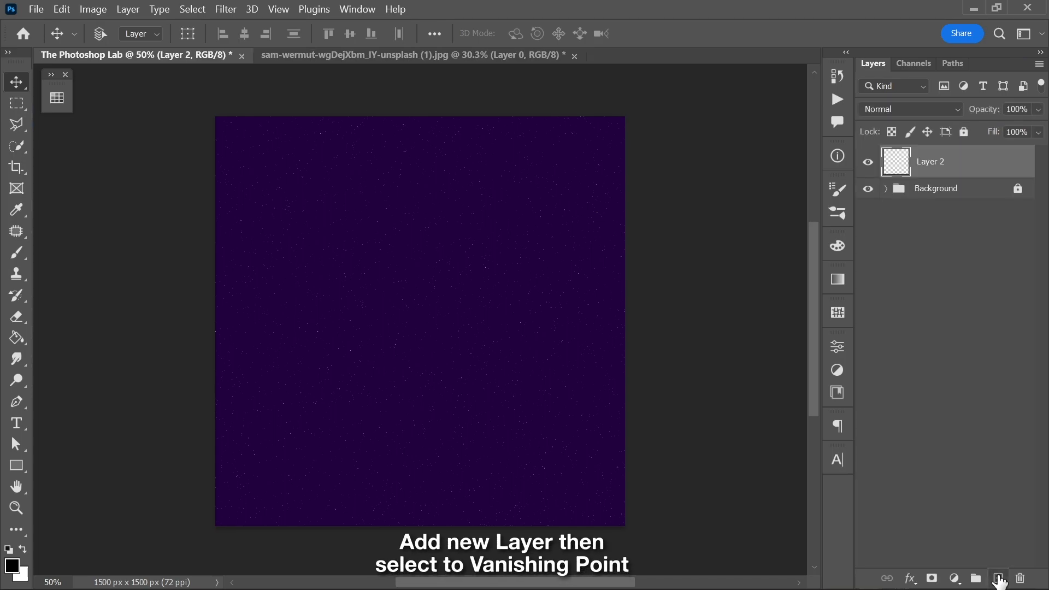
click(233, 11)
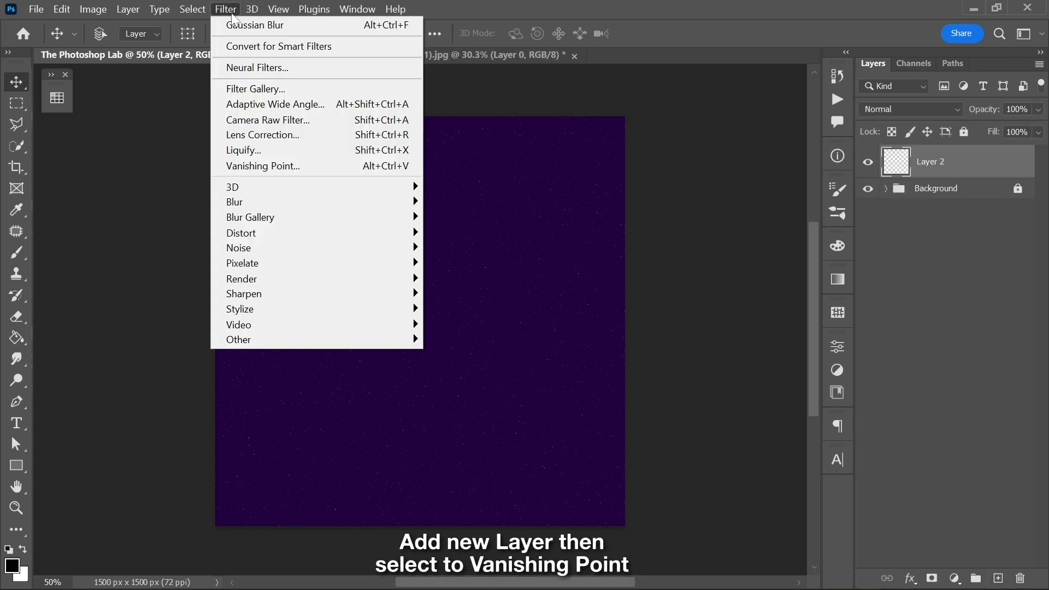
click(295, 165)
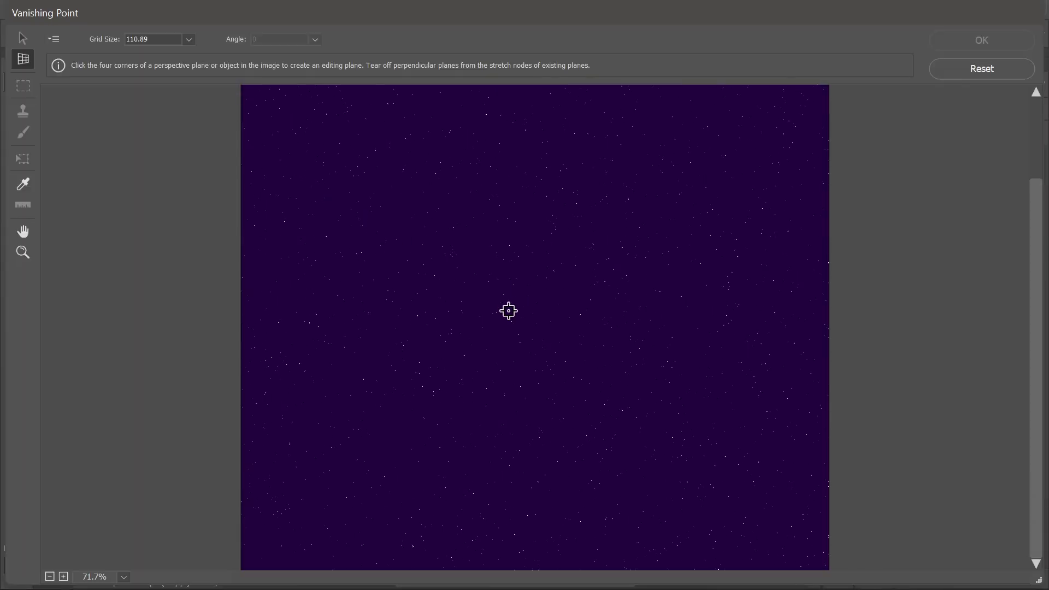
Step: Draw a four-corner perspective plane over the lower part of the canvas, with its near corners extending well beyond the image's sides
click(22, 252)
alt+click(522, 376)
click(522, 376)
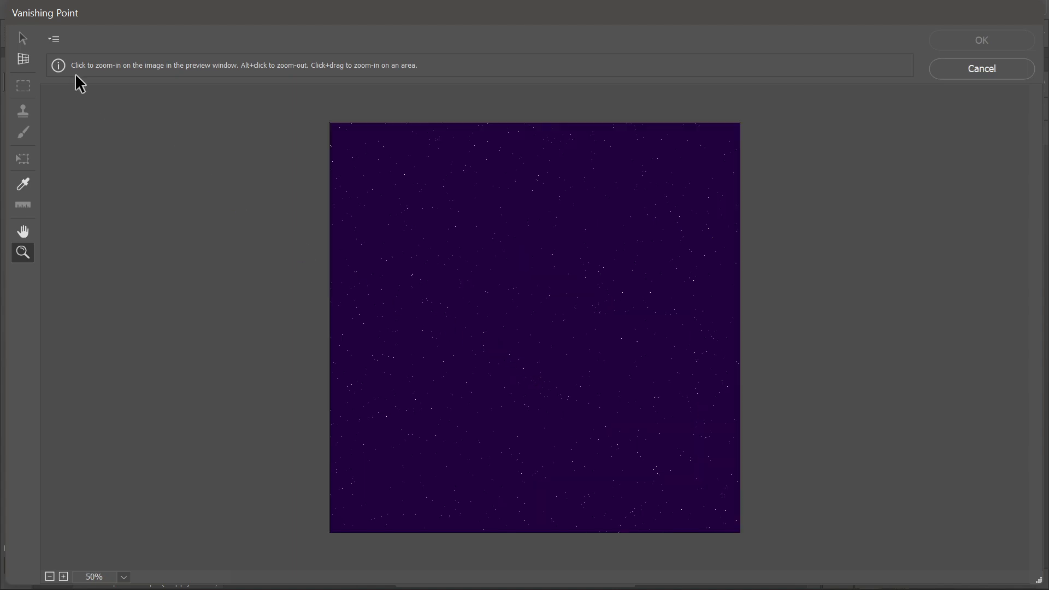
click(23, 58)
click(316, 421)
click(768, 420)
click(956, 562)
click(201, 569)
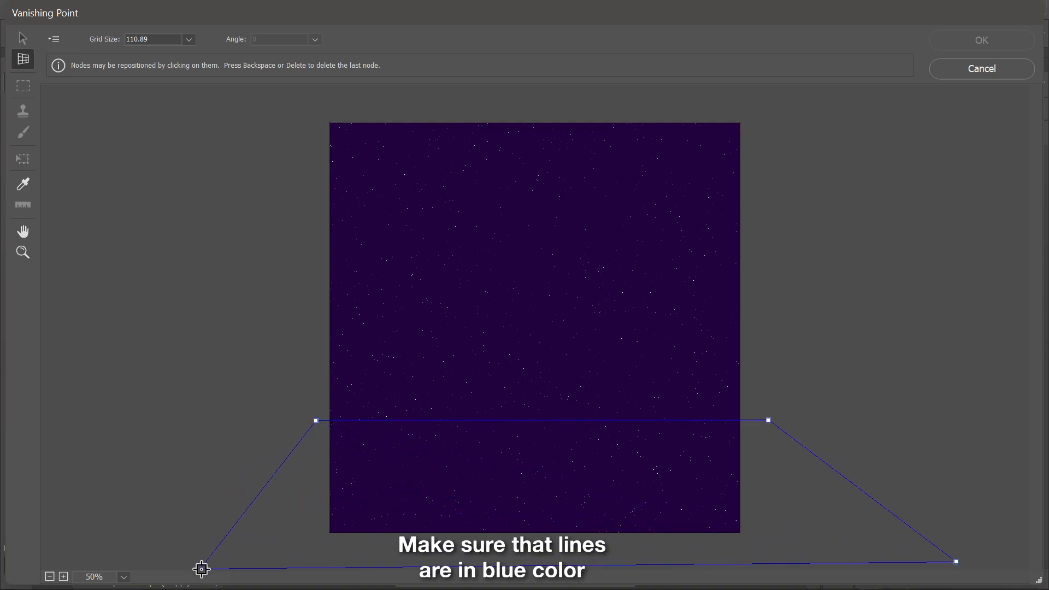
click(186, 555)
Step: Reposition the plane's two near corners level with the canvas's lower edge and set the grid size to 140.86
drag(187, 555, 165, 533)
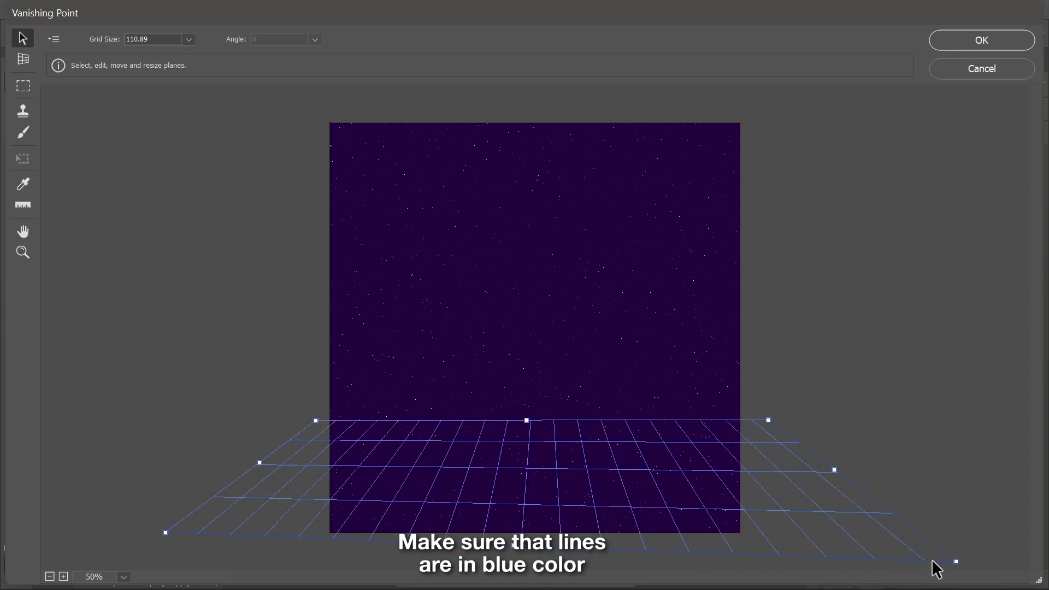
drag(956, 561, 923, 533)
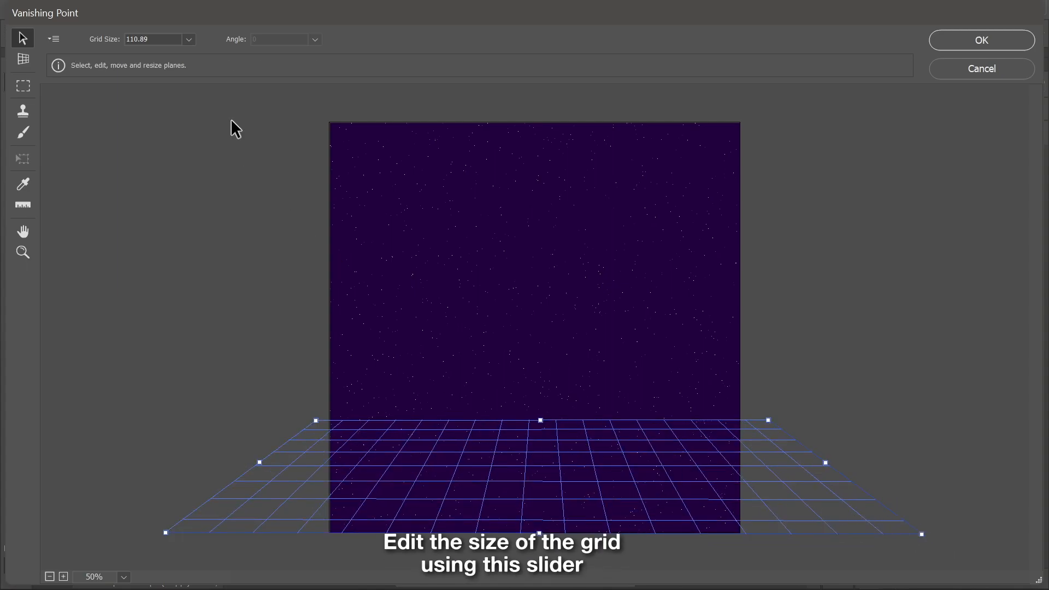
drag(116, 58, 119, 58)
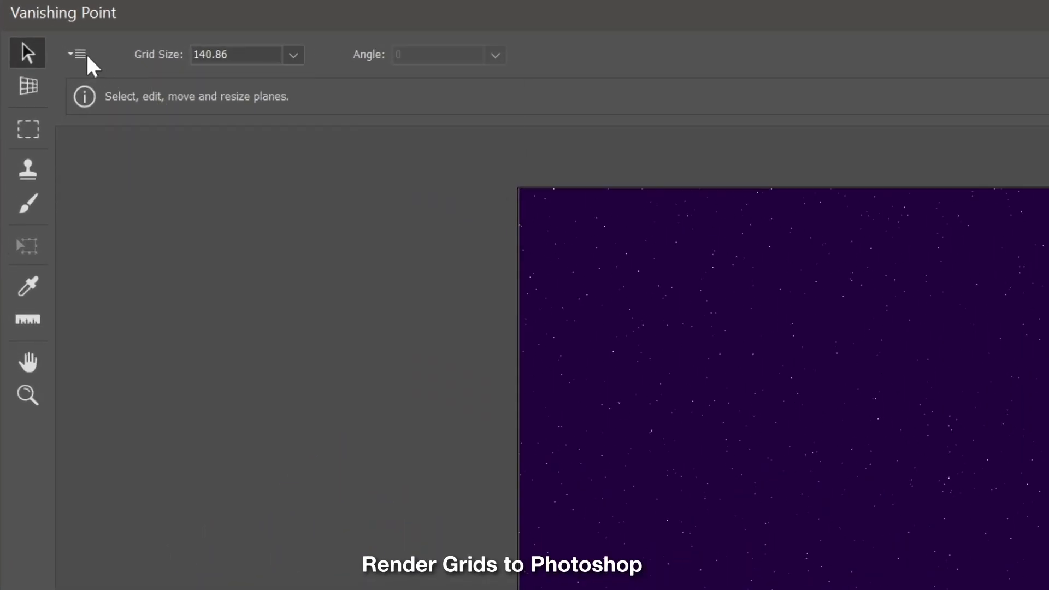
Step: Render the Vanishing Point grid onto Layer 2 and convert that layer to a Smart Object
click(55, 39)
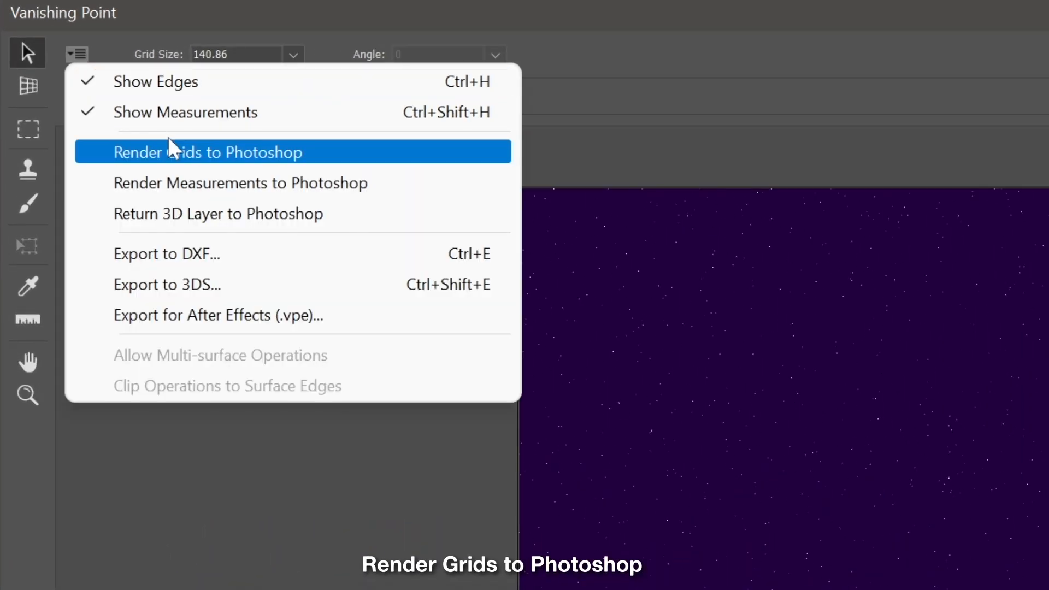
click(279, 157)
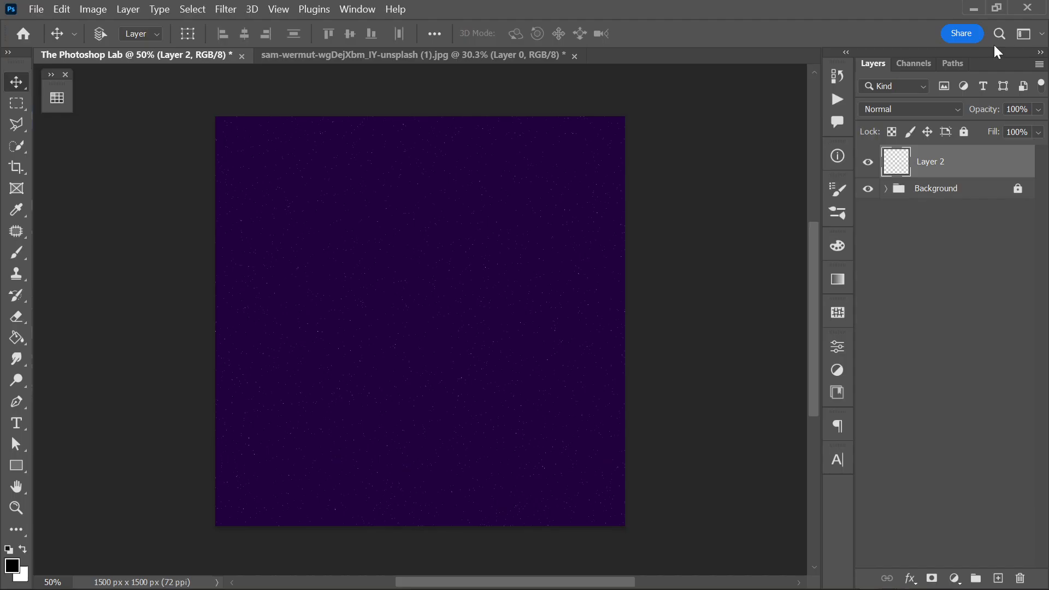
click(992, 42)
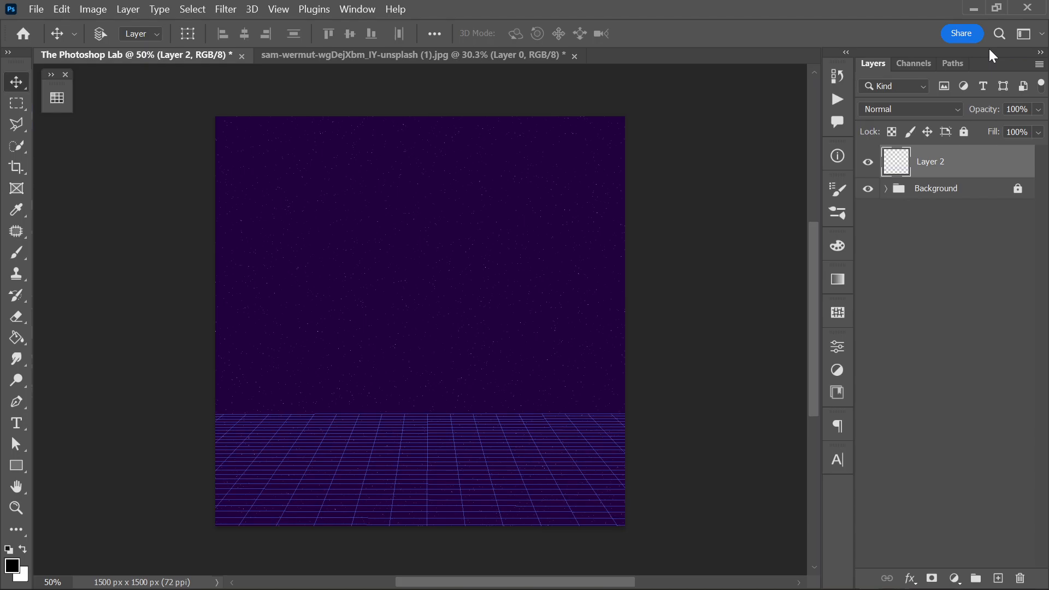
right_click(991, 174)
click(948, 263)
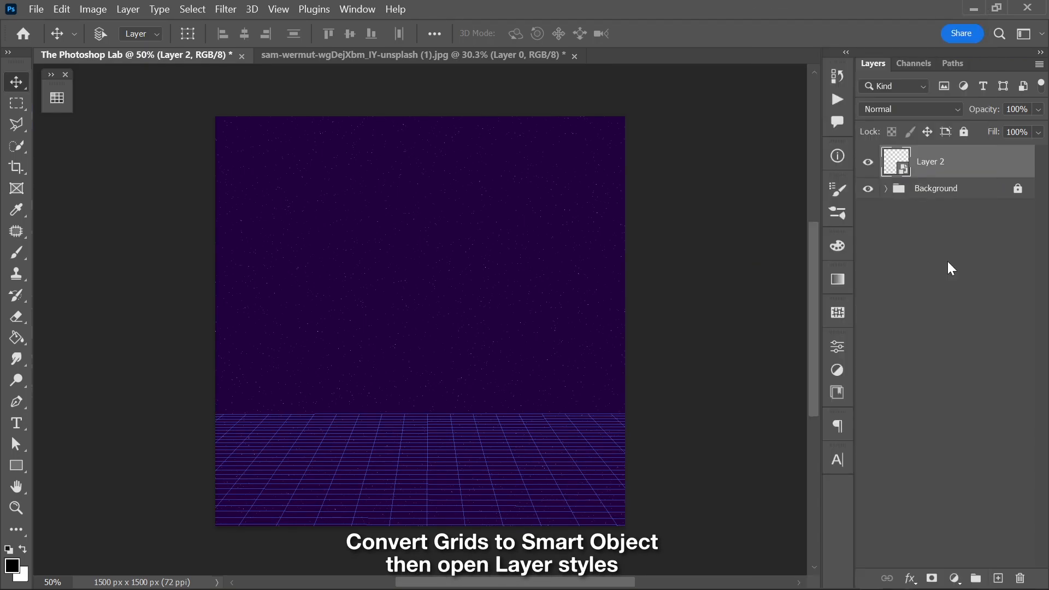
Step: Add a Color Overlay to Layer 2's grid and pick a purple from the recent swatches as its color
double_click(985, 165)
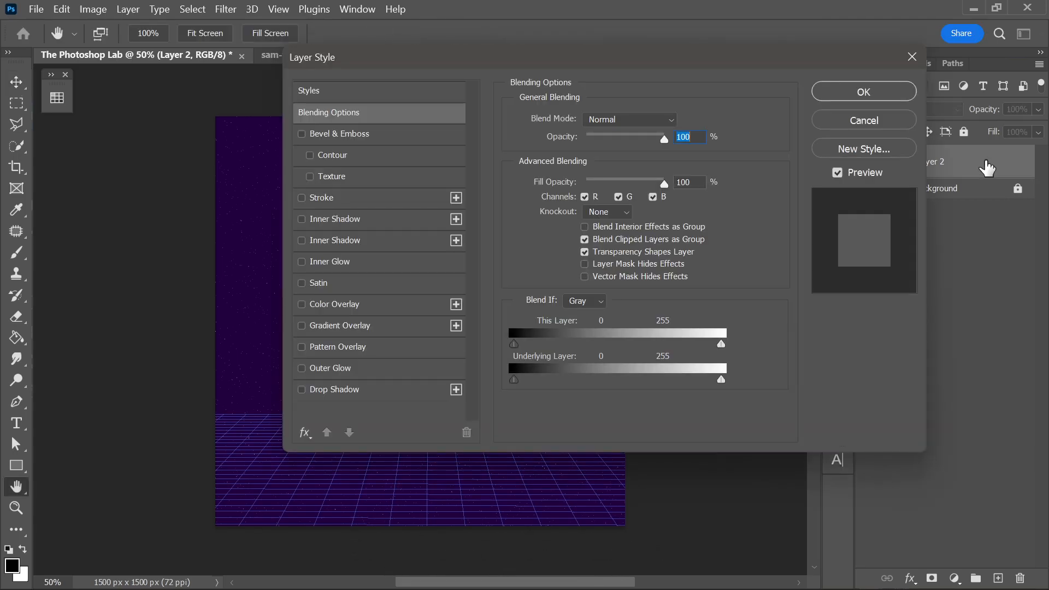
drag(501, 59, 783, 87)
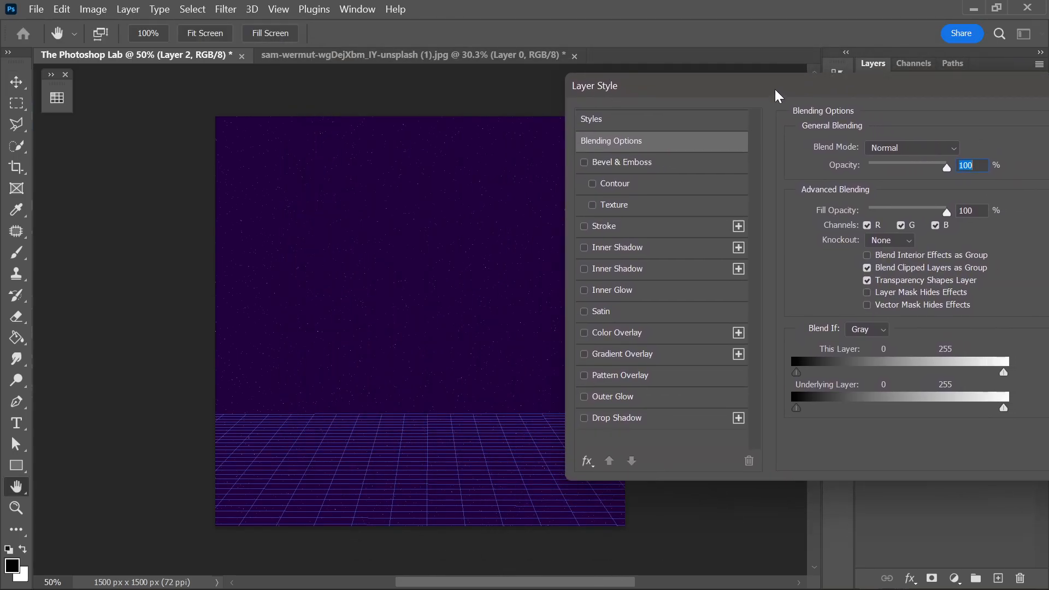
click(635, 333)
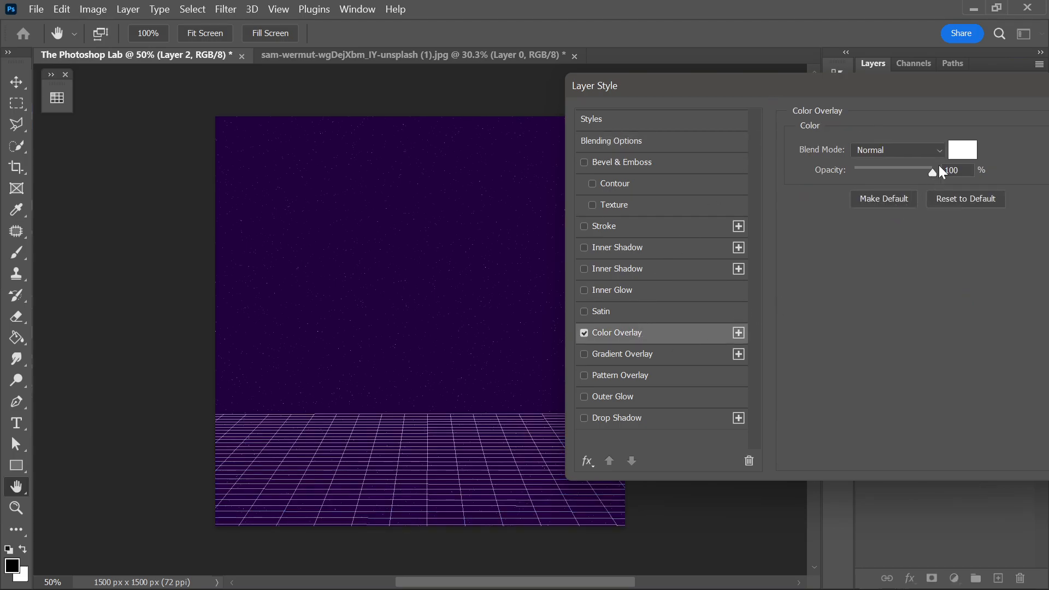
click(964, 155)
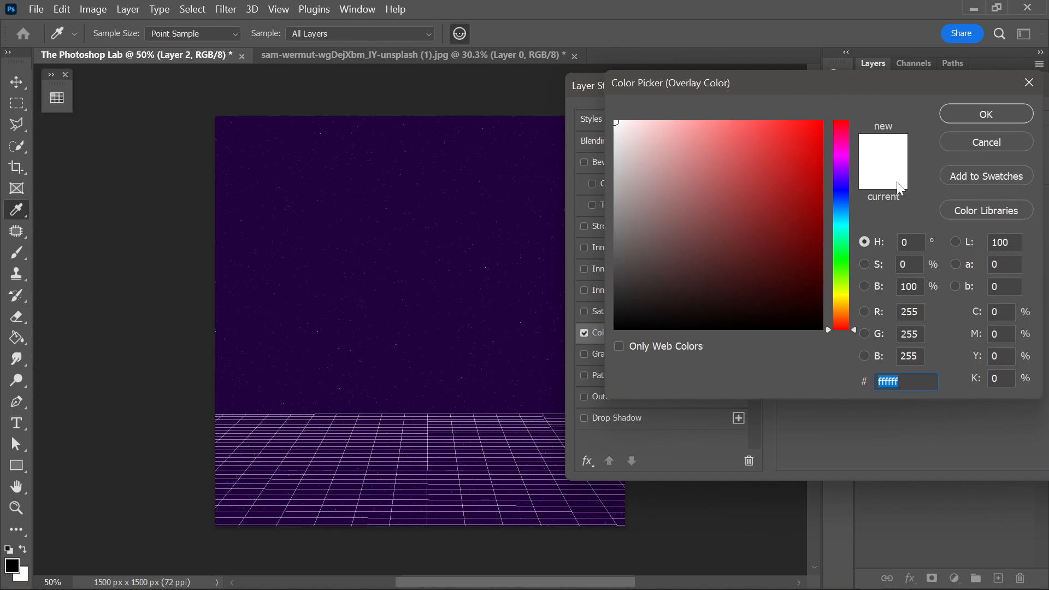
click(57, 98)
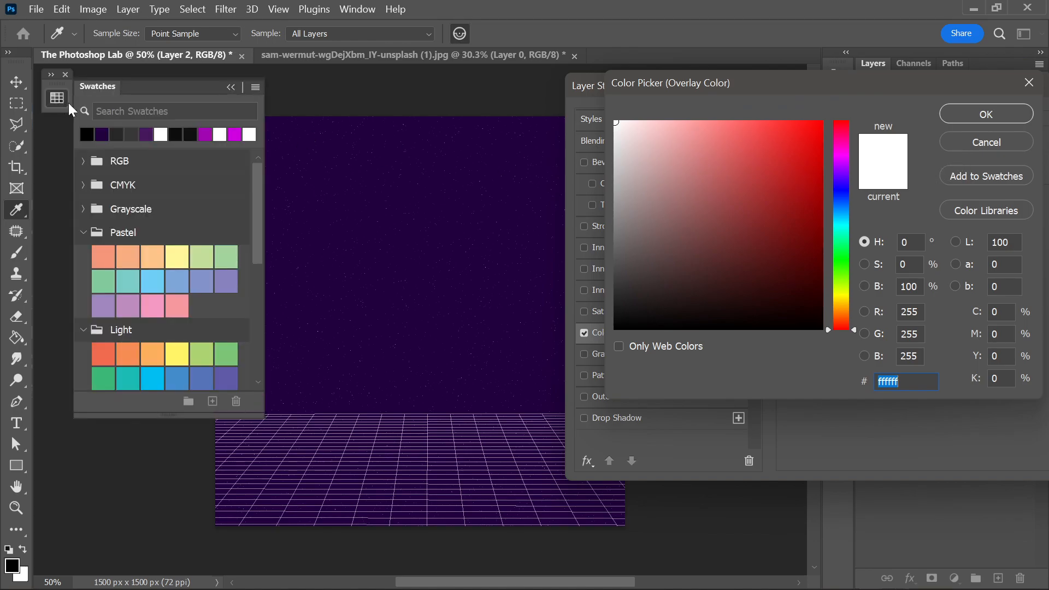
click(205, 134)
Step: Shift the grid's overlay color to a fully bright, saturated magenta and apply the layer style
mouse_move(809, 176)
mouse_down()
mouse_move(836, 138)
mouse_move(858, 160)
mouse_up()
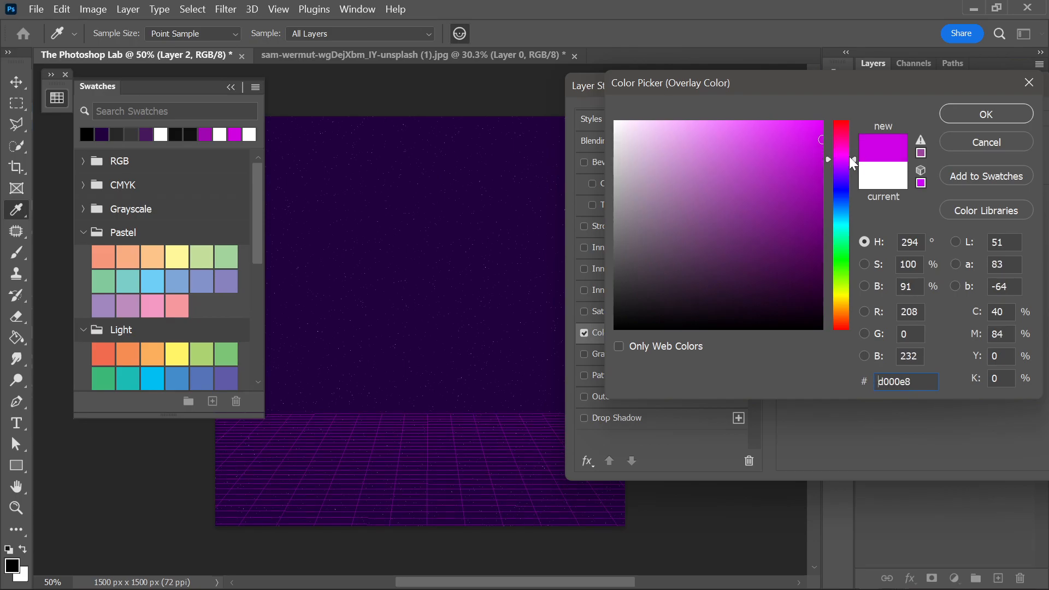
click(851, 157)
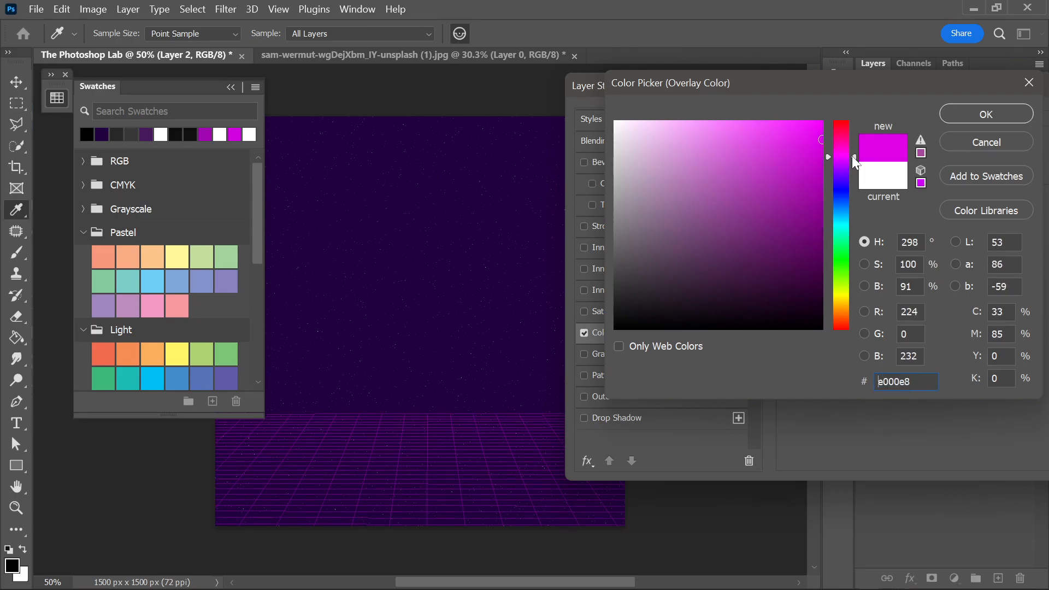
drag(813, 135, 824, 119)
click(971, 117)
drag(948, 92, 868, 92)
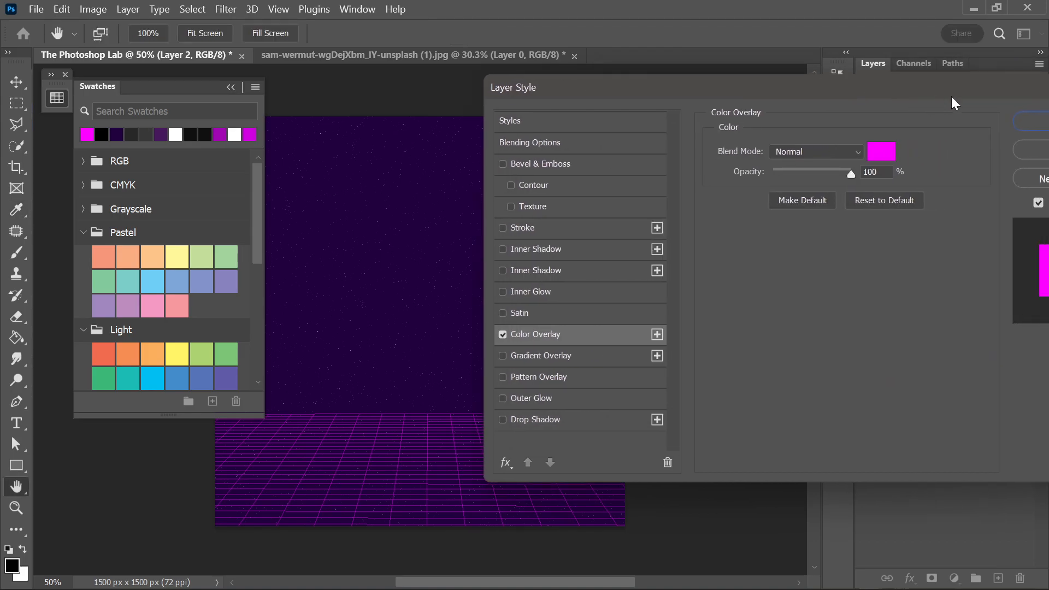
click(1024, 125)
click(231, 87)
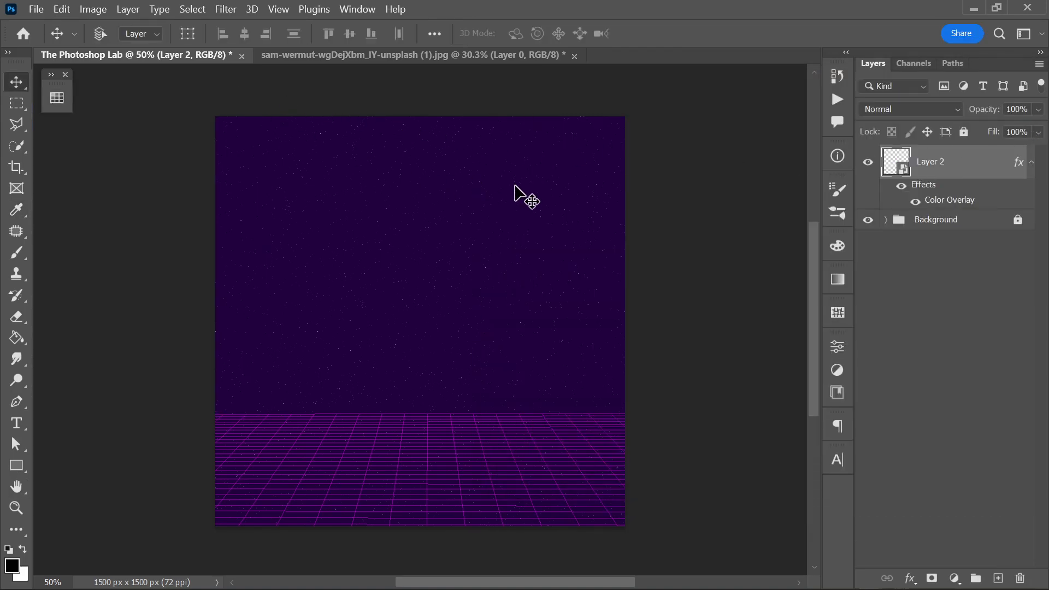
Step: Put Layer 2 in a new group and name the group Grid
key(ctrl+g)
click(887, 157)
double_click(928, 155)
text(Grid)
key(Return)
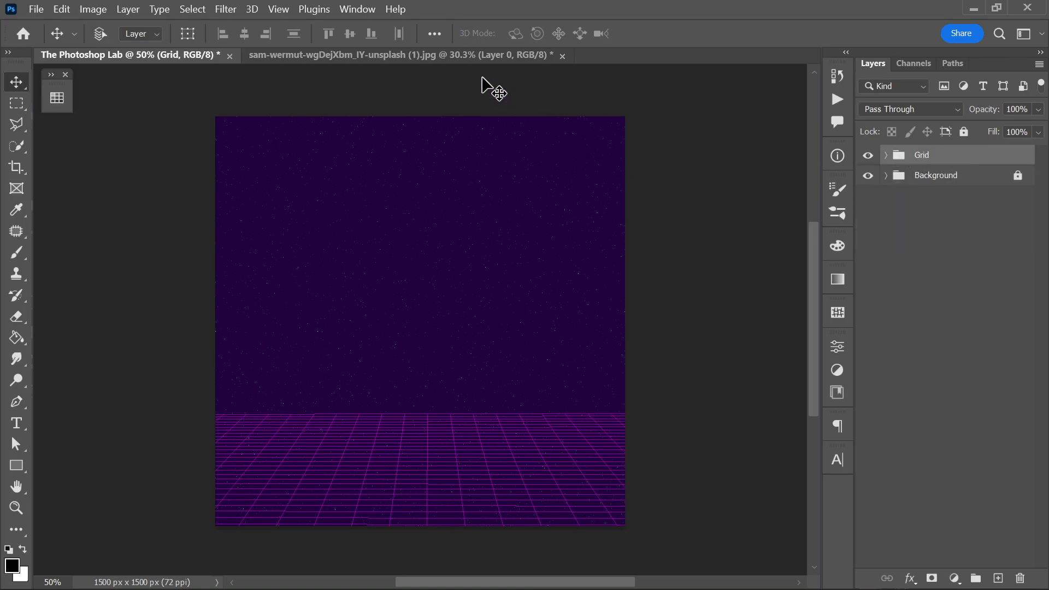
Step: Switch to the skyline photo, quick-select the city buildings above the water, and mask out everything else
click(481, 55)
key(w)
mouse_move(466, 311)
mouse_down()
mouse_move(354, 294)
mouse_move(307, 311)
mouse_move(490, 321)
mouse_move(502, 334)
mouse_move(572, 326)
mouse_up()
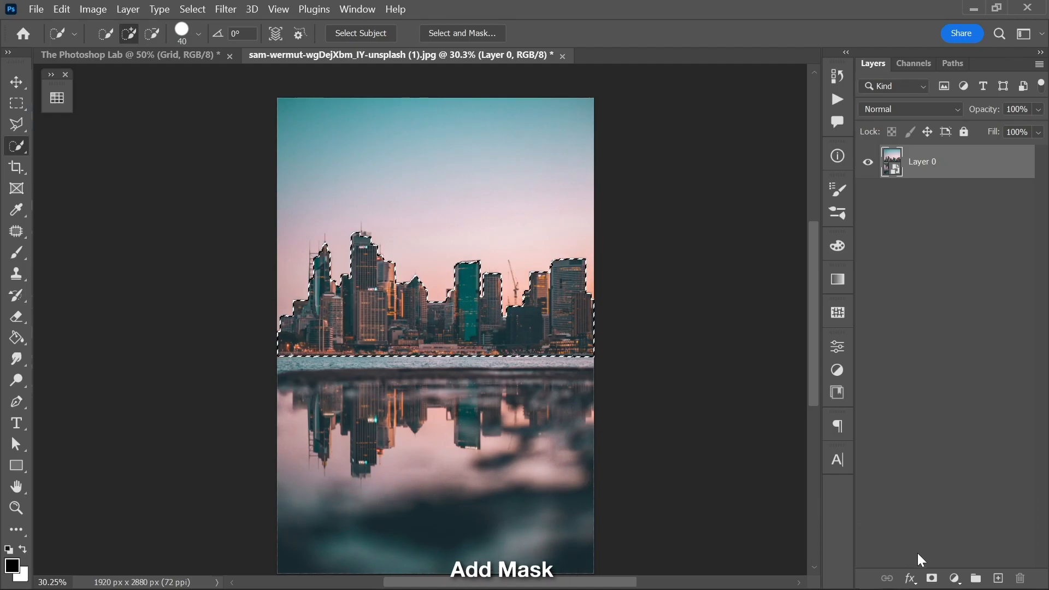
click(932, 578)
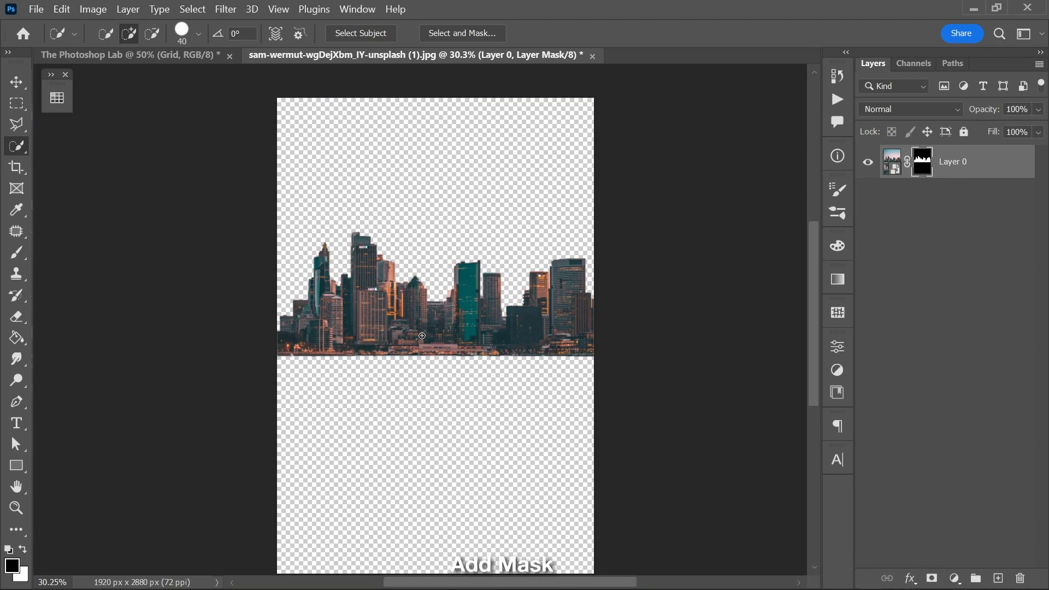
Step: Move the masked skyline into The Photoshop Lab document, scale it down, and place it centered on the grid's horizon
key(v)
mouse_move(459, 339)
mouse_down()
mouse_move(437, 351)
mouse_move(460, 324)
mouse_up()
drag(459, 324, 460, 381)
key(ctrl+t)
drag(682, 380, 564, 365)
drag(446, 347, 446, 368)
key(Return)
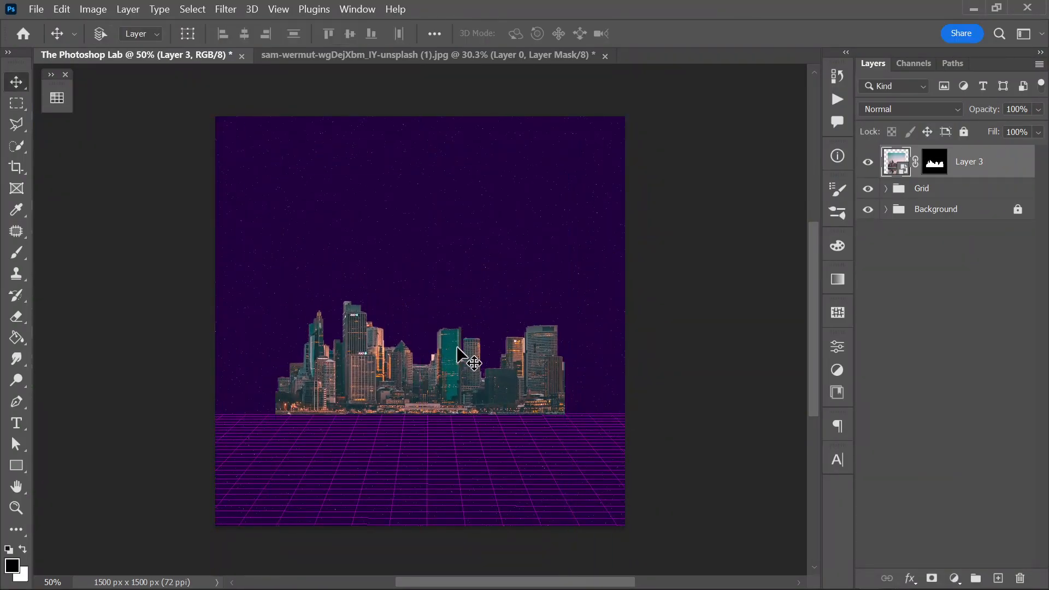
Step: Rename the skyline layer as City
double_click(969, 162)
text(City)
key(Return)
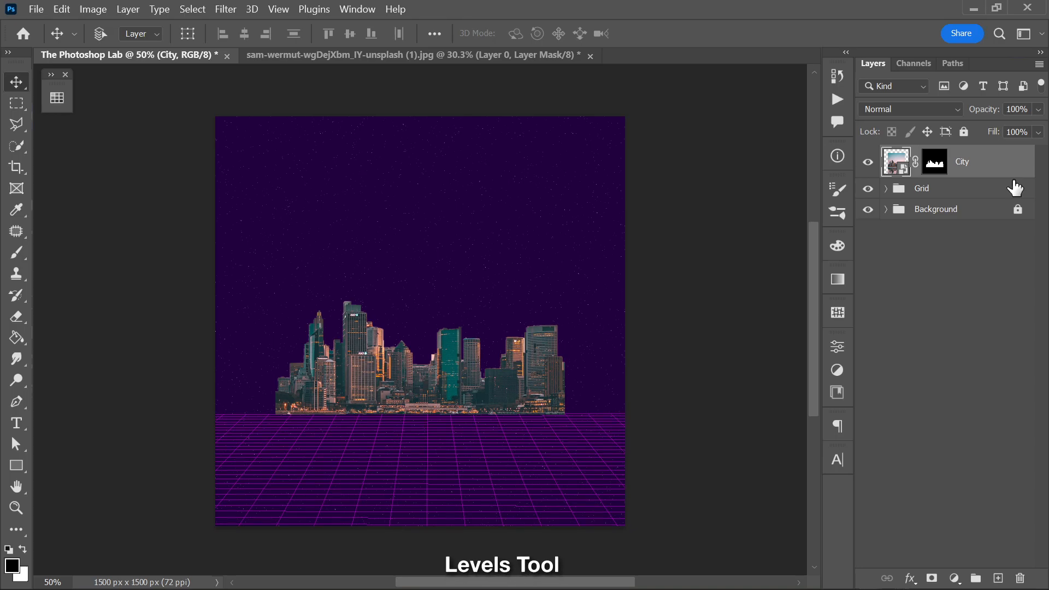
Step: Darken the City layer with Levels, setting the midtone input to 0.23 and the white input to 211
key(ctrl+l)
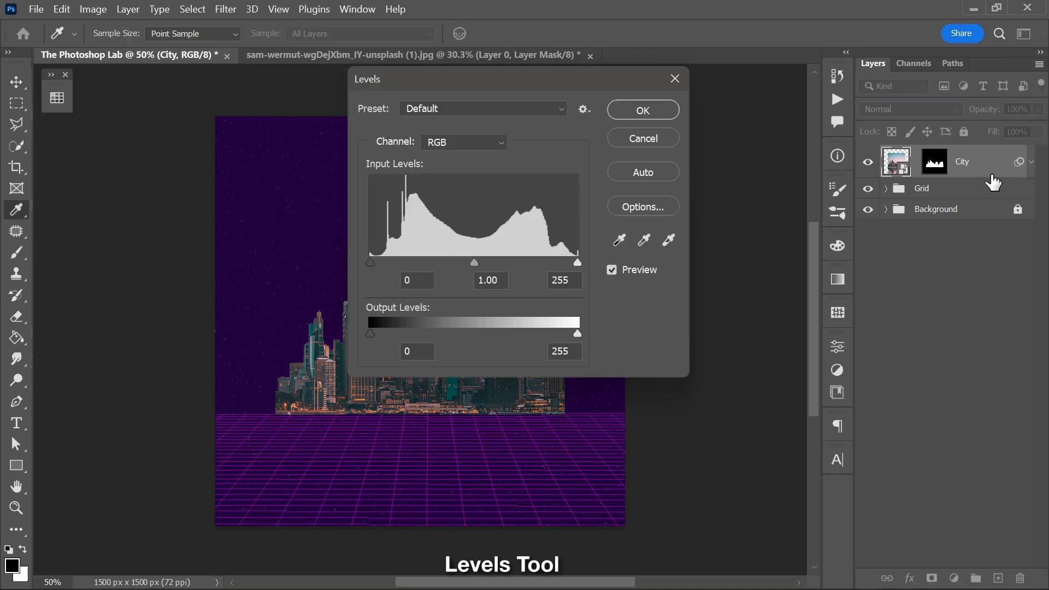
drag(475, 264, 564, 263)
drag(542, 85, 774, 99)
drag(768, 276, 746, 275)
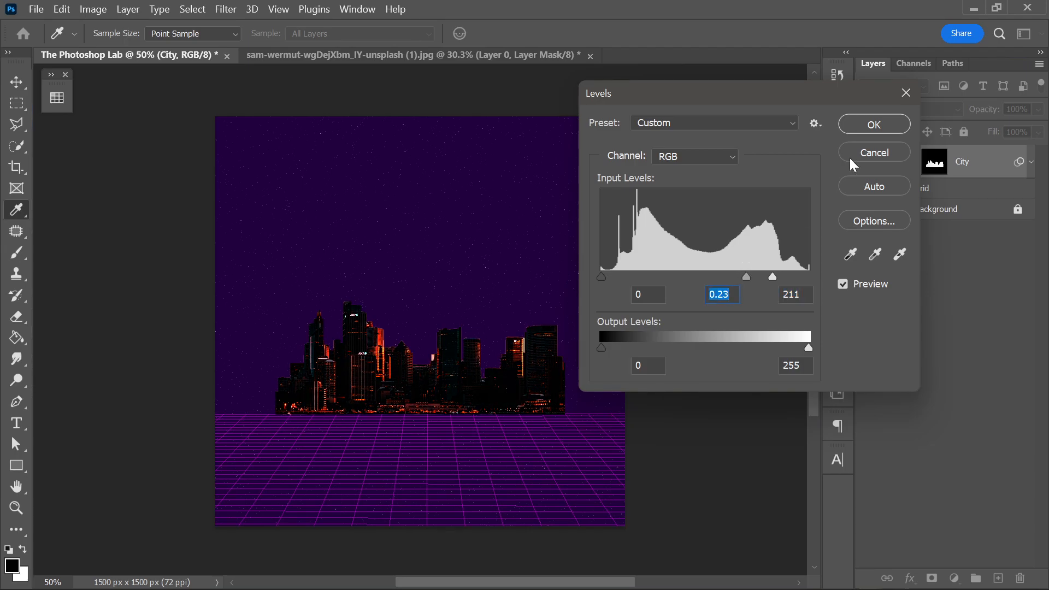
click(874, 125)
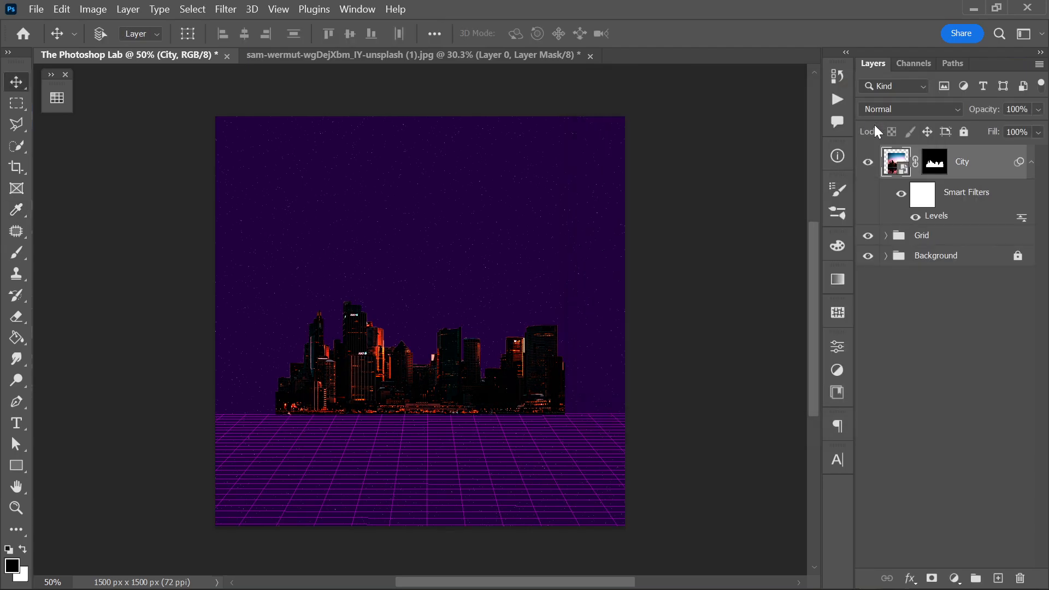
Step: Add a Hue/Saturation adjustment layer and clip it to the City layer
click(954, 579)
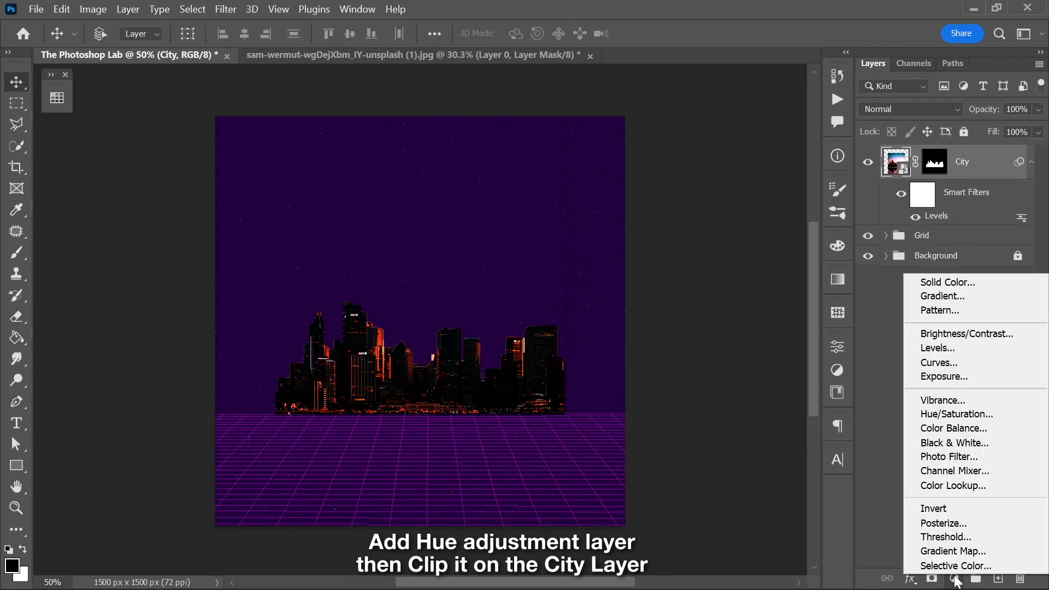
click(988, 415)
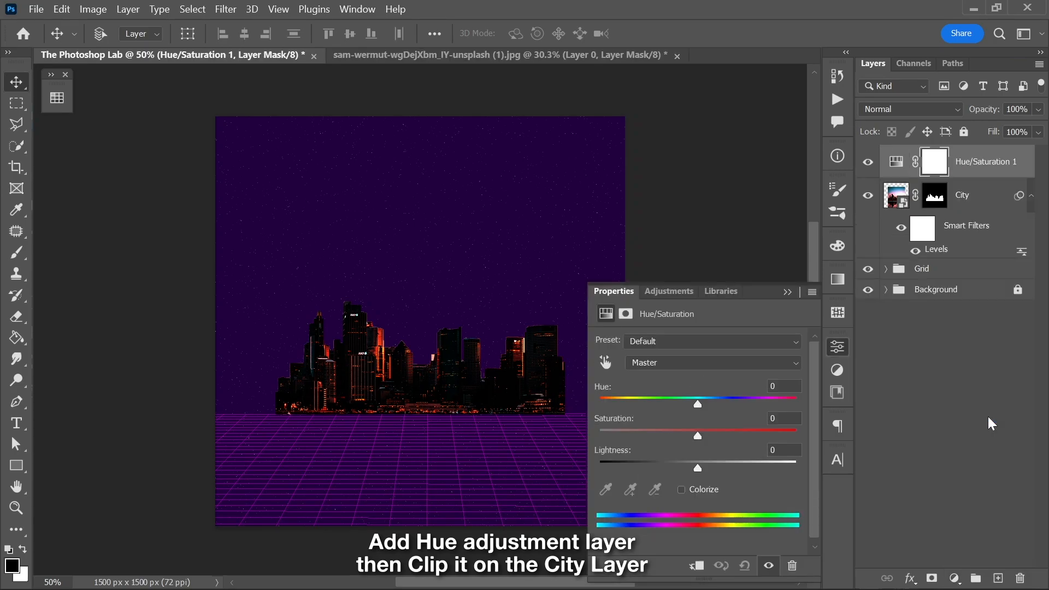
right_click(983, 163)
click(900, 354)
Step: Shift the City adjustment's hue toward magenta, set its saturation to +31, and reduce its lightness
drag(696, 402, 642, 393)
drag(698, 435, 727, 436)
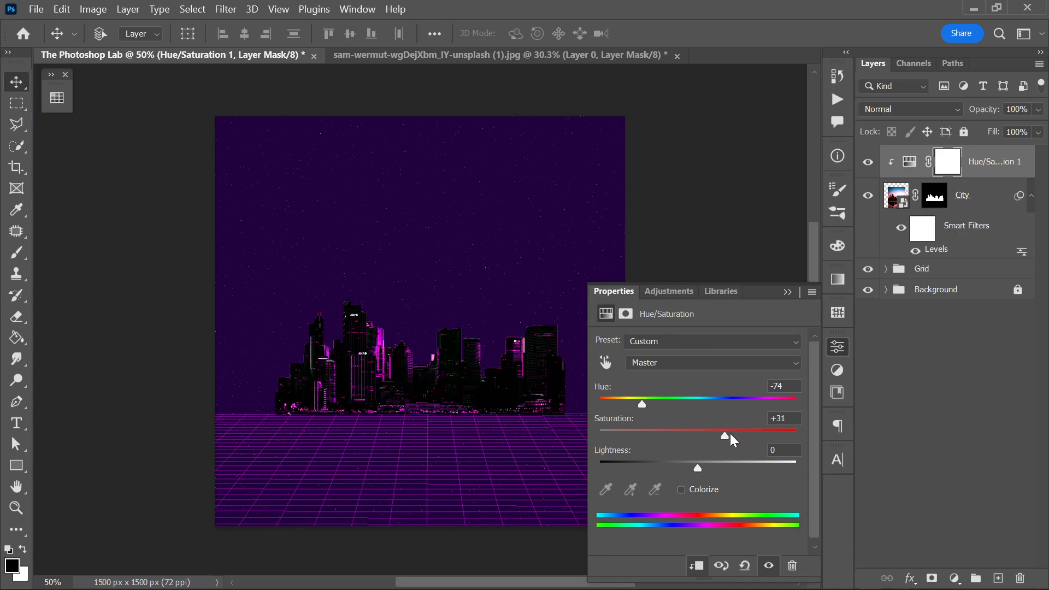
drag(642, 404, 647, 401)
click(710, 464)
drag(709, 464, 656, 453)
click(787, 291)
Step: Group the City layer with its Hue/Saturation adjustment and name the group City
shift+click(975, 204)
key(ctrl+g)
double_click(930, 156)
text(B)
text(ity)
key(Return)
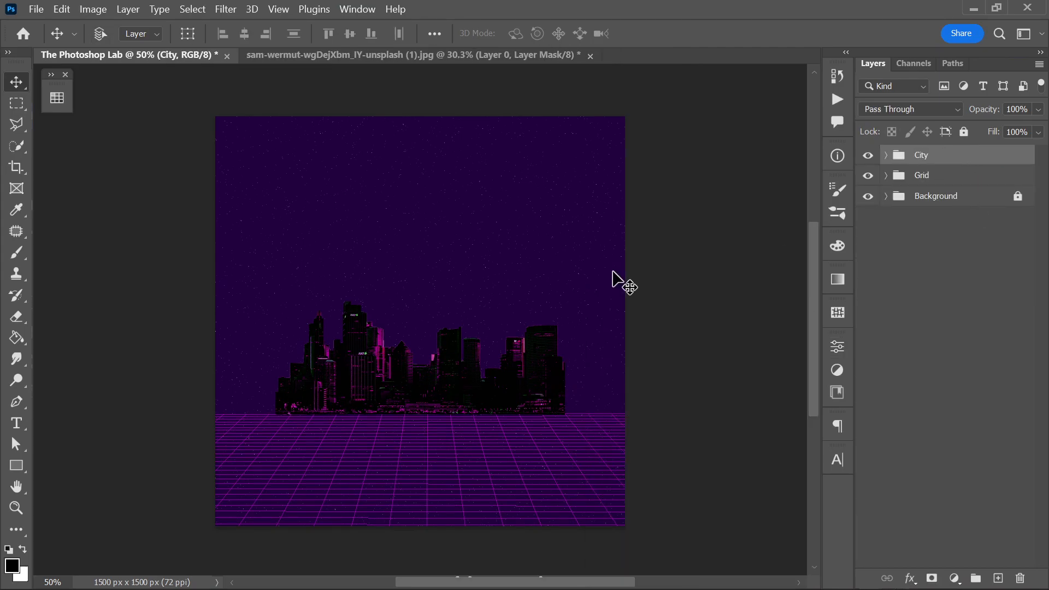
Step: Draw a white horizontal line shape about 1503 px wide and 1 px high across the canvas at the horizon
click(21, 471)
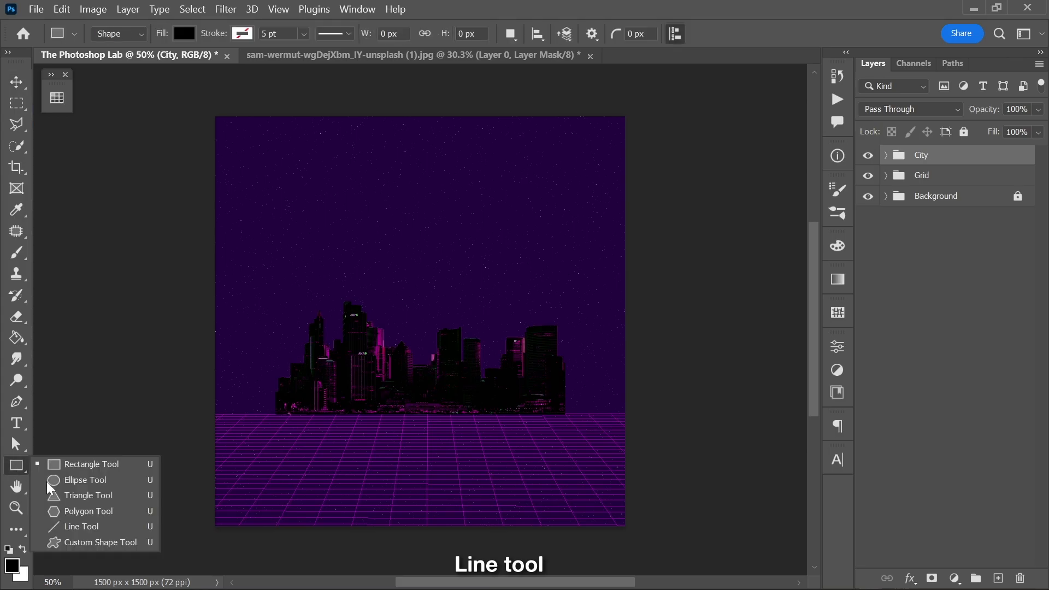
click(82, 526)
scroll(276, 449, up, 1)
scroll(275, 448, up, 4)
drag(311, 416, 356, 440)
drag(106, 389, 768, 405)
click(184, 34)
click(169, 119)
key(v)
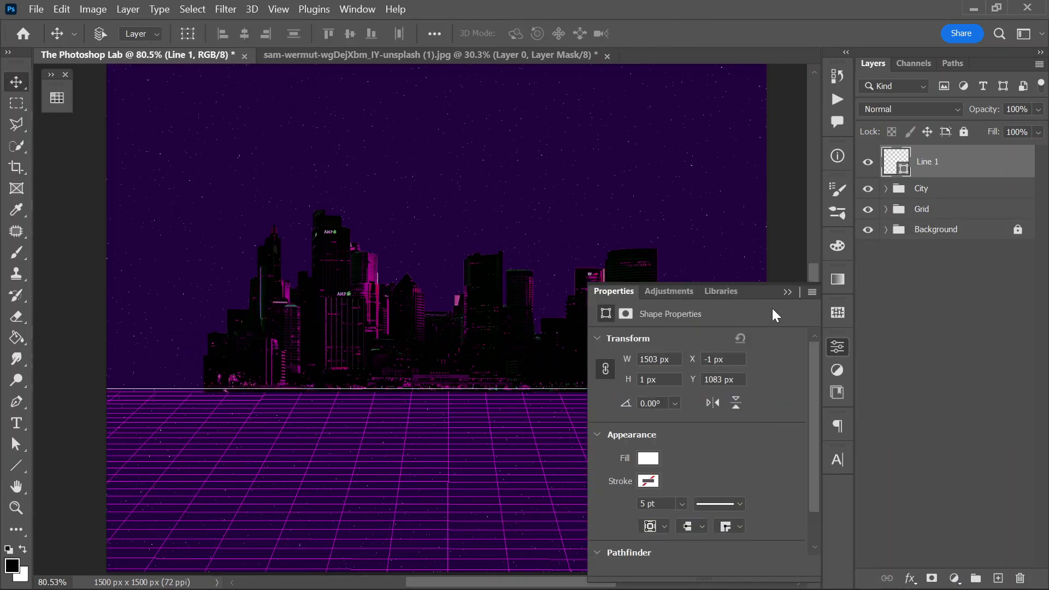
click(787, 291)
Step: Nudge the white line down a few pixels onto the grid's far edge
key(Down)
key(Down)
key(Down)
key(Down)
key(Down)
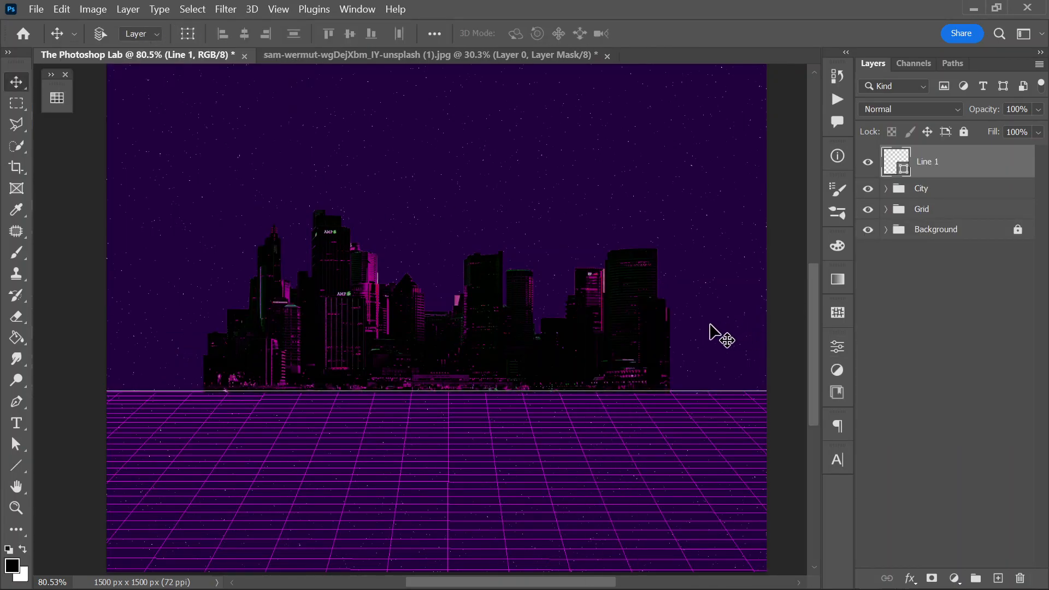
Step: Add an Outer Glow to the Line 1 layer, keeping the magenta glow color
double_click(1010, 170)
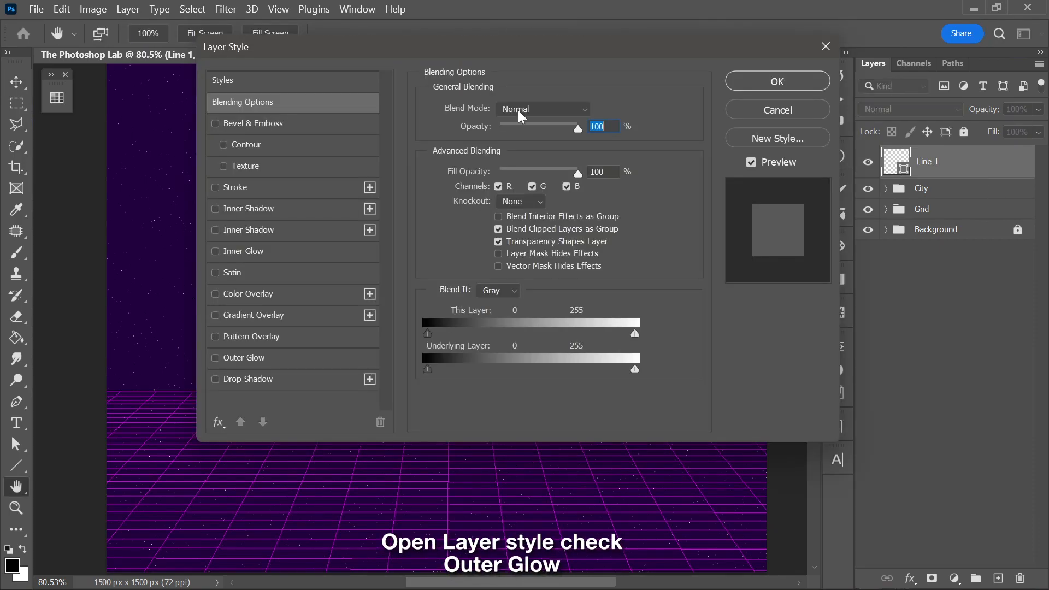
drag(417, 45, 694, 57)
drag(694, 51, 676, 55)
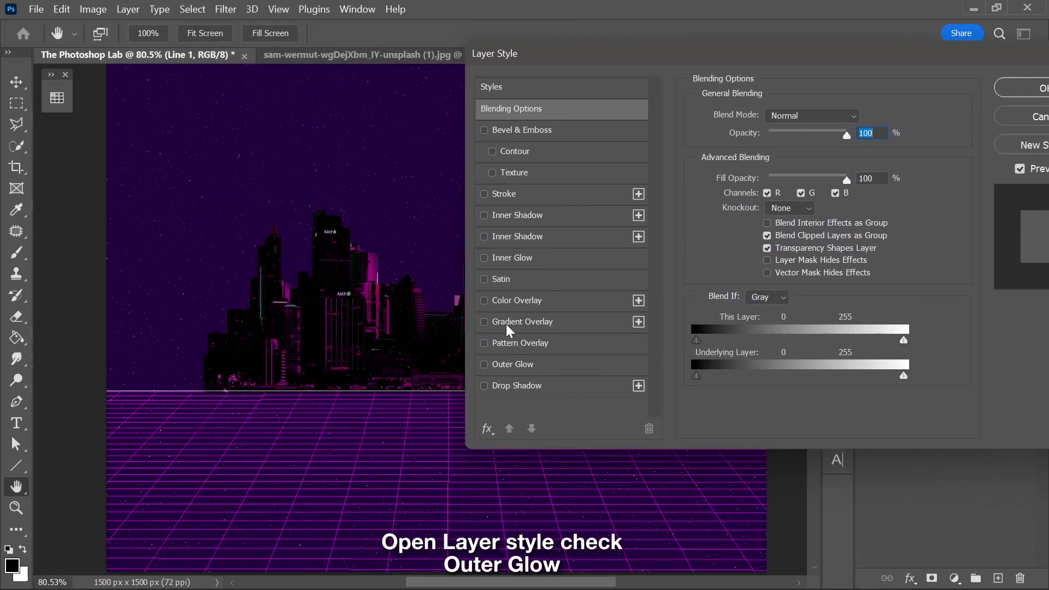
click(487, 365)
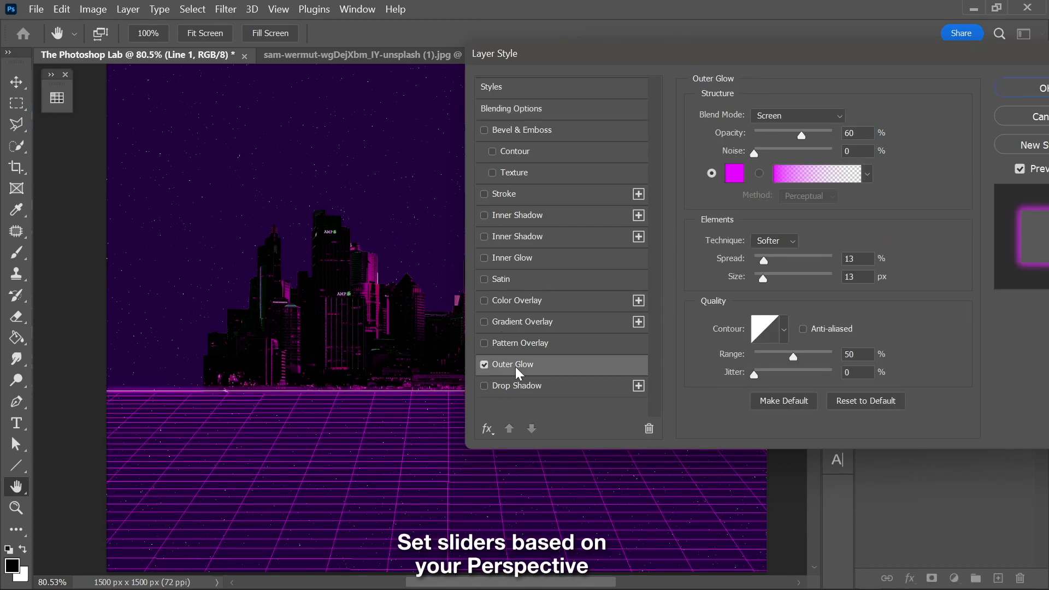
click(734, 174)
click(986, 114)
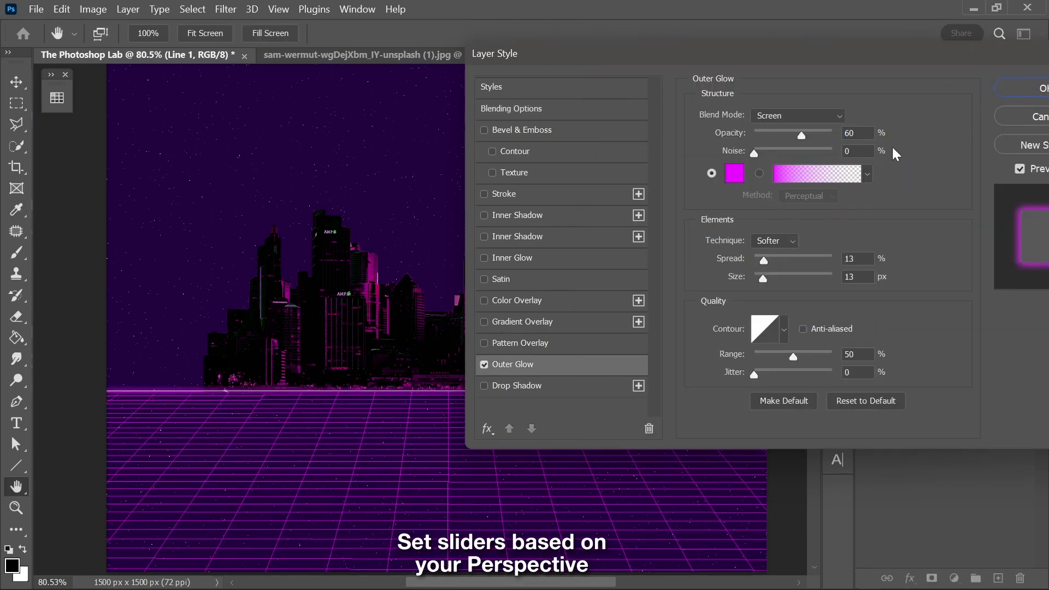
Step: Set the line's Outer Glow to 27% spread, 16 px size and 86% opacity, and apply it
mouse_move(765, 261)
mouse_down()
mouse_move(776, 260)
mouse_move(765, 274)
mouse_up()
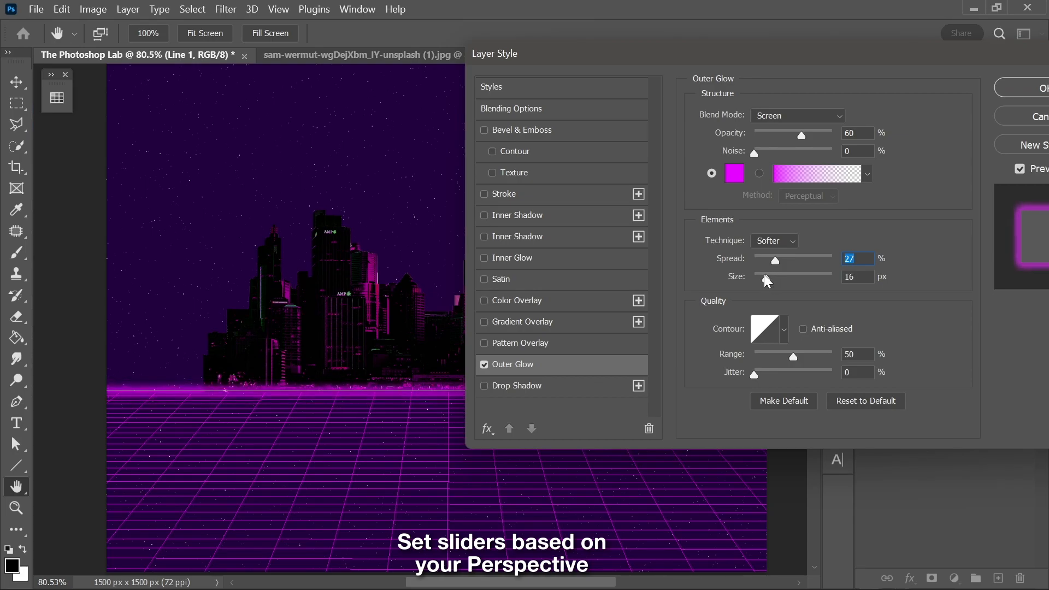
drag(801, 132, 822, 134)
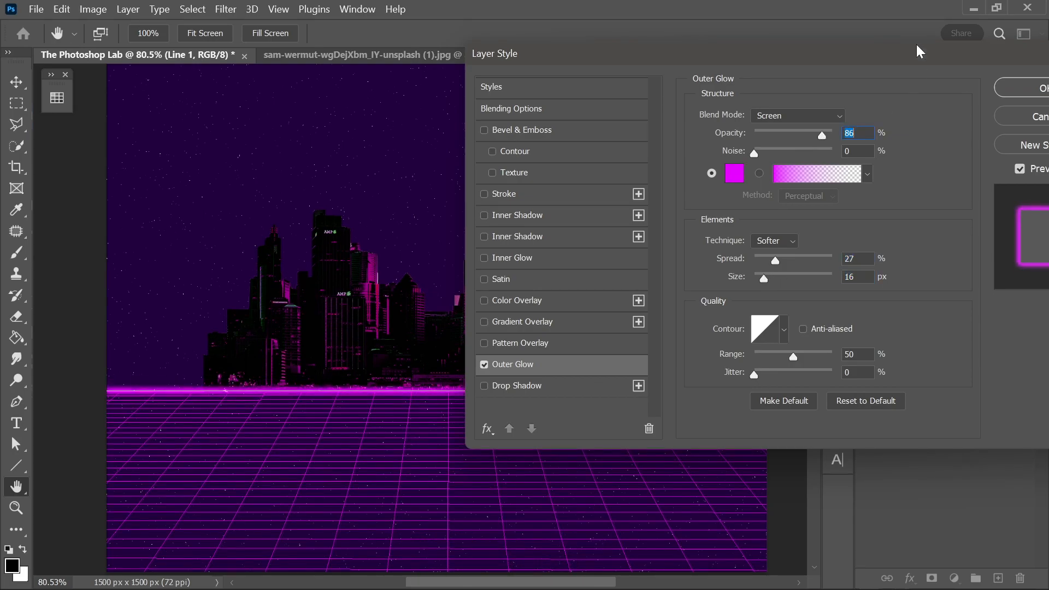
drag(916, 50, 833, 52)
click(963, 90)
Step: Add a new empty layer between Line 1 and the City group and name it Light:Line
key(ctrl+minus)
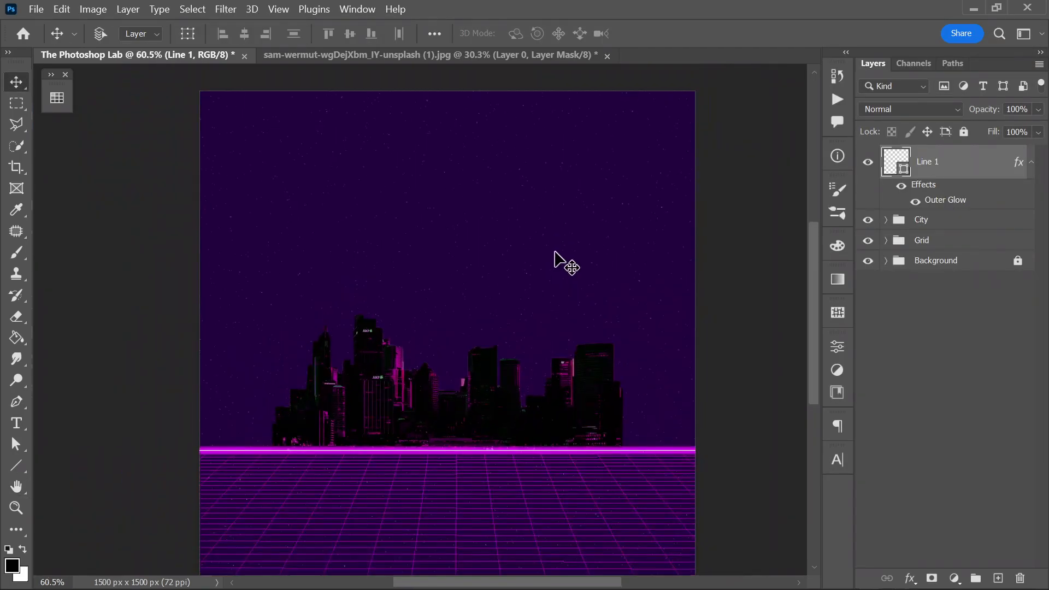
click(998, 578)
drag(964, 174, 933, 232)
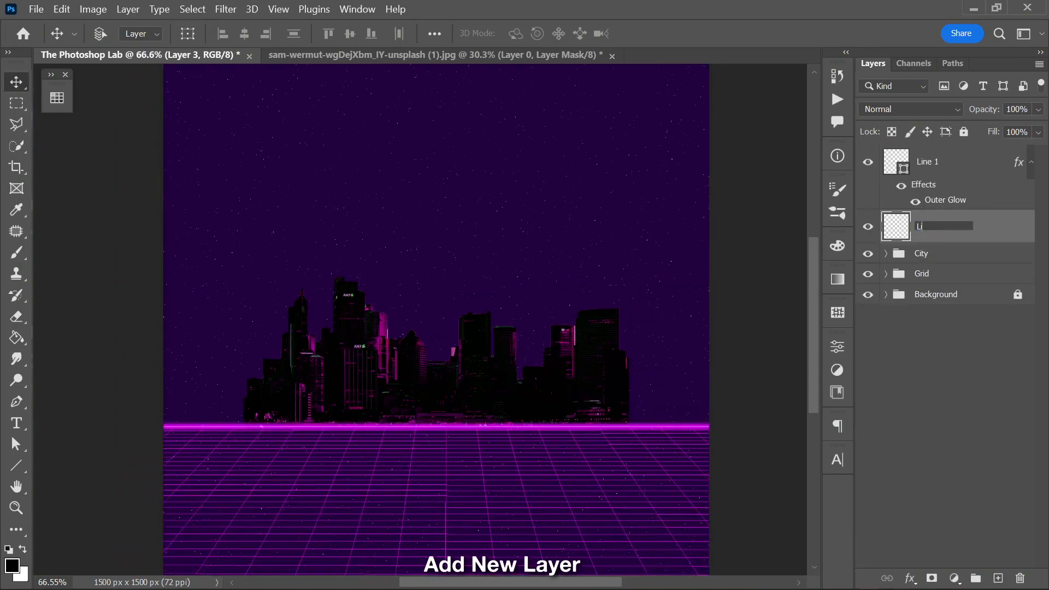
text(Light:Line)
key(Return)
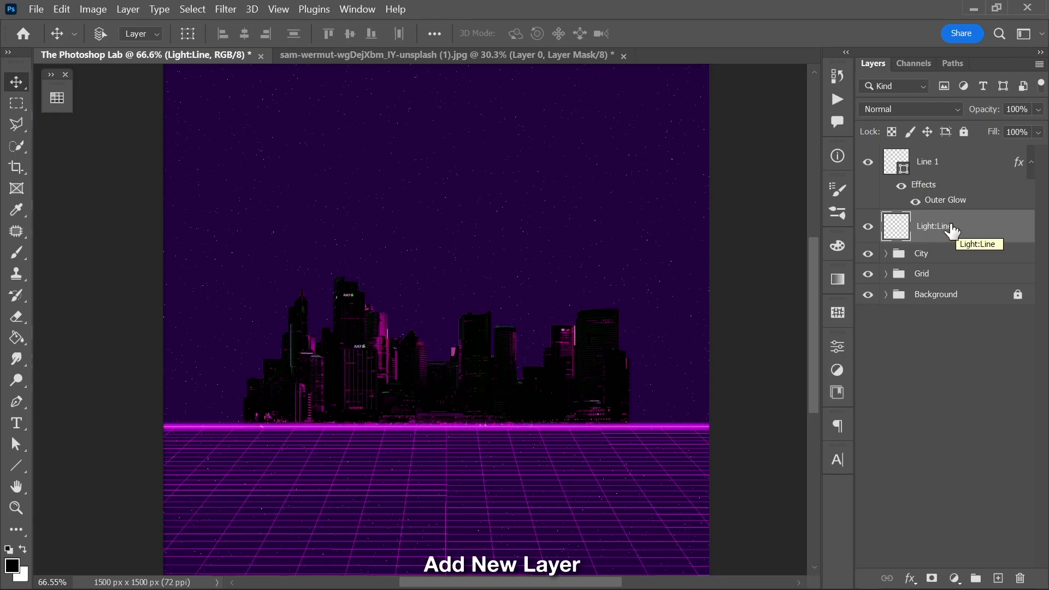
Step: Paint a soft magenta glow around the horizon line and city base on the Light:Line layer with the Brush at 1% flow
key(b)
click(57, 98)
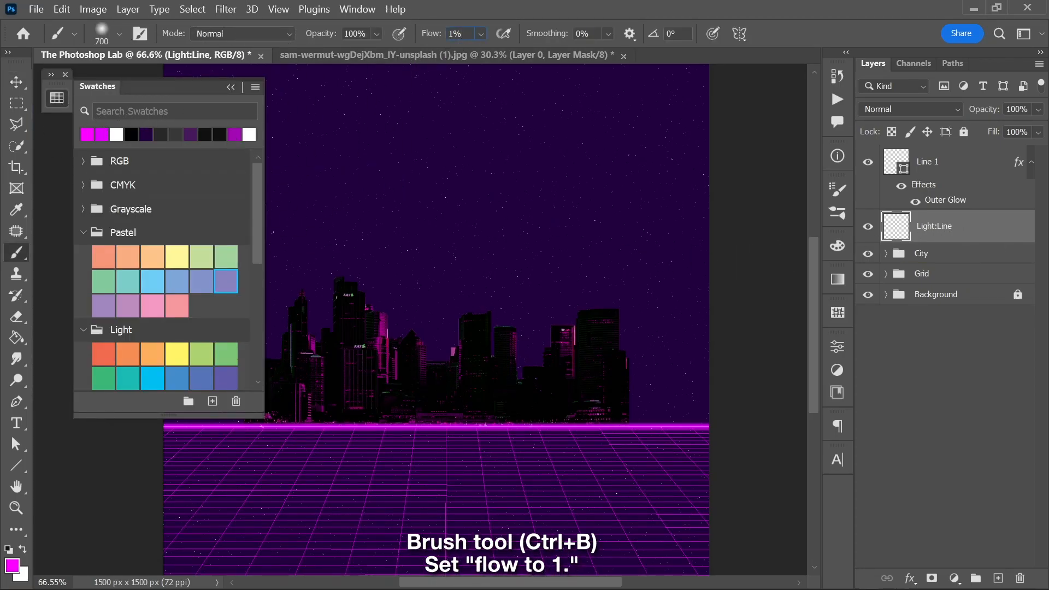
click(230, 87)
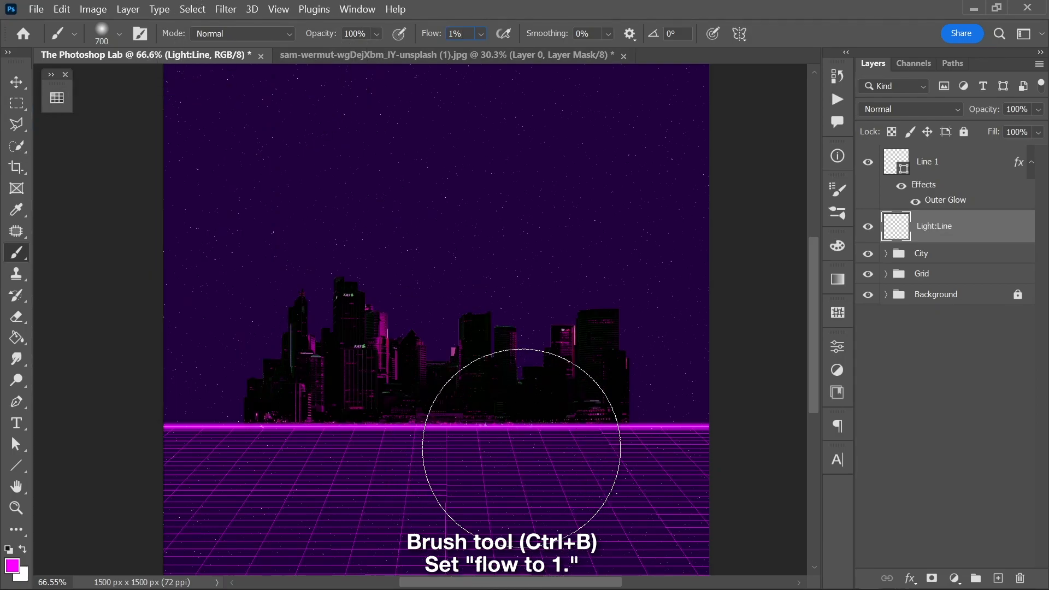
key(bracketleft)
key(bracketleft)
key(bracketleft)
key(bracketleft)
drag(672, 418, 514, 417)
key(bracketright)
key(bracketright)
key(bracketright)
mouse_move(205, 397)
mouse_down()
mouse_move(760, 433)
mouse_move(624, 413)
mouse_up()
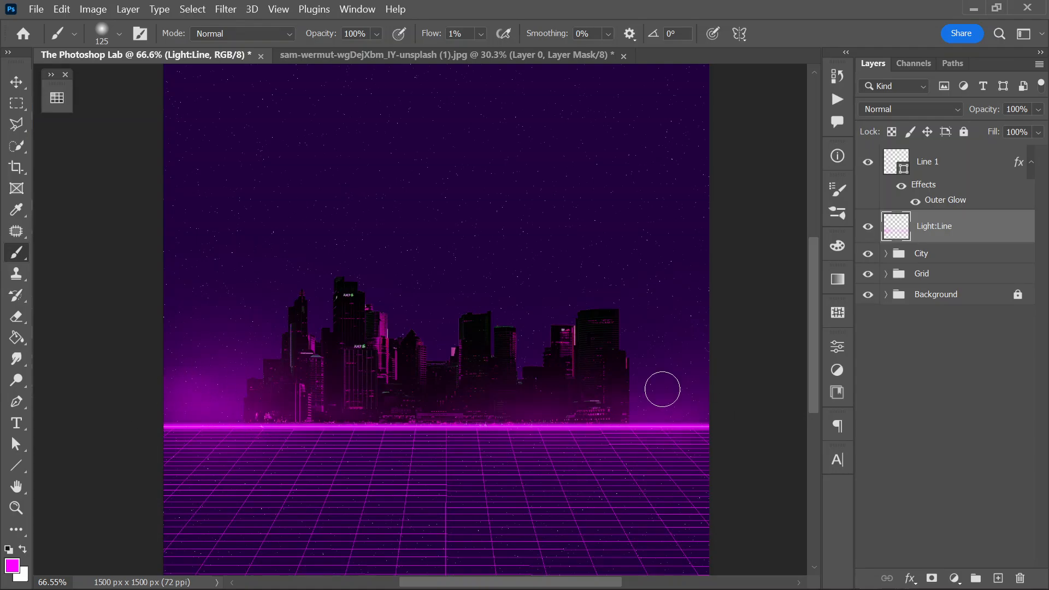
scroll(93, 415, down, 2)
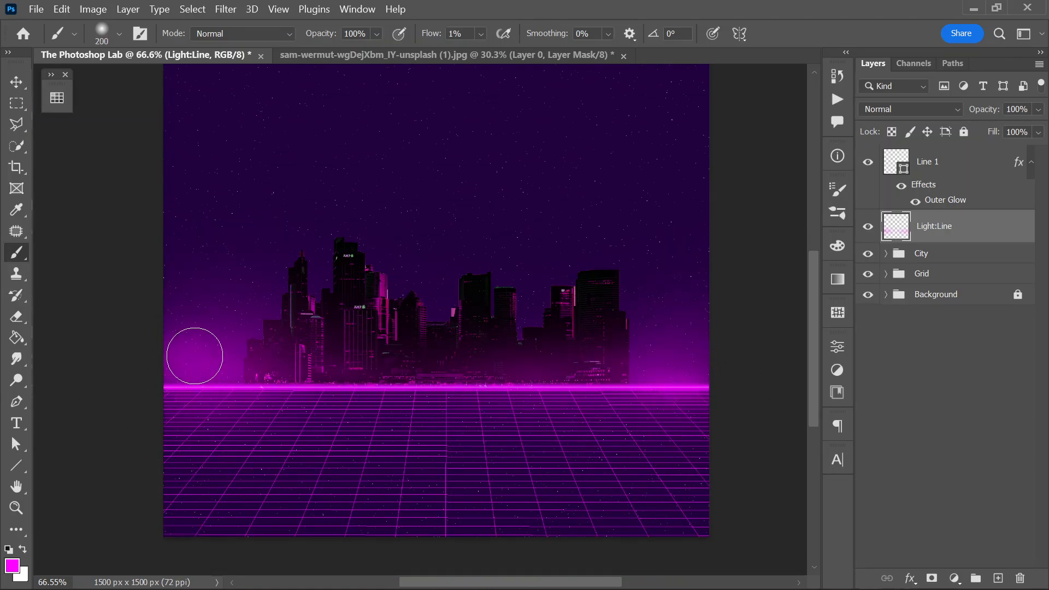
key(e)
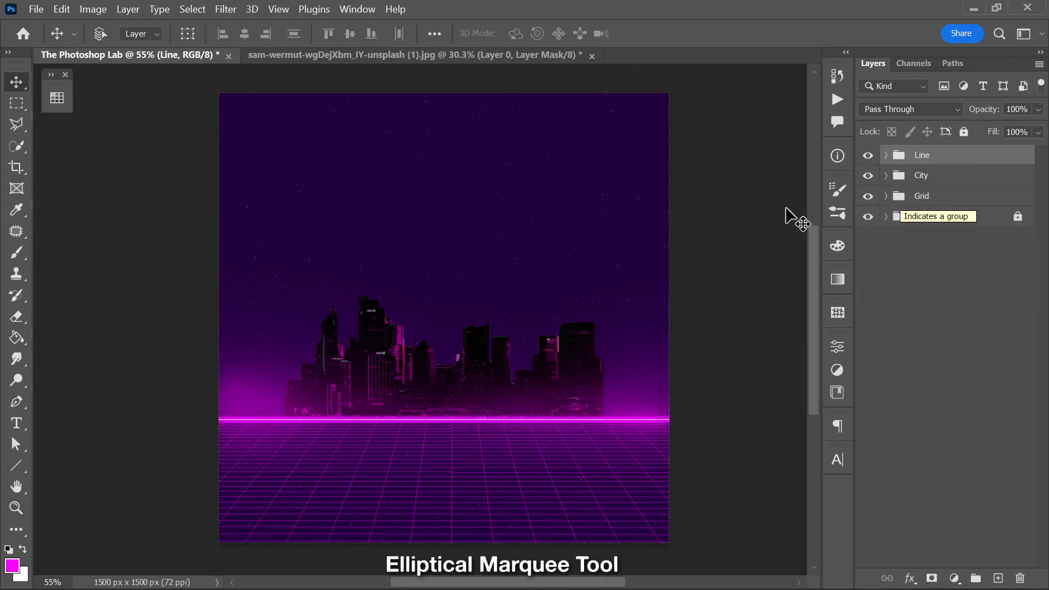
Step: Make a circular selection with the Elliptical Marquee Tool and position it over the skyline, with its lower edge at the horizon line
right_click(24, 113)
click(91, 117)
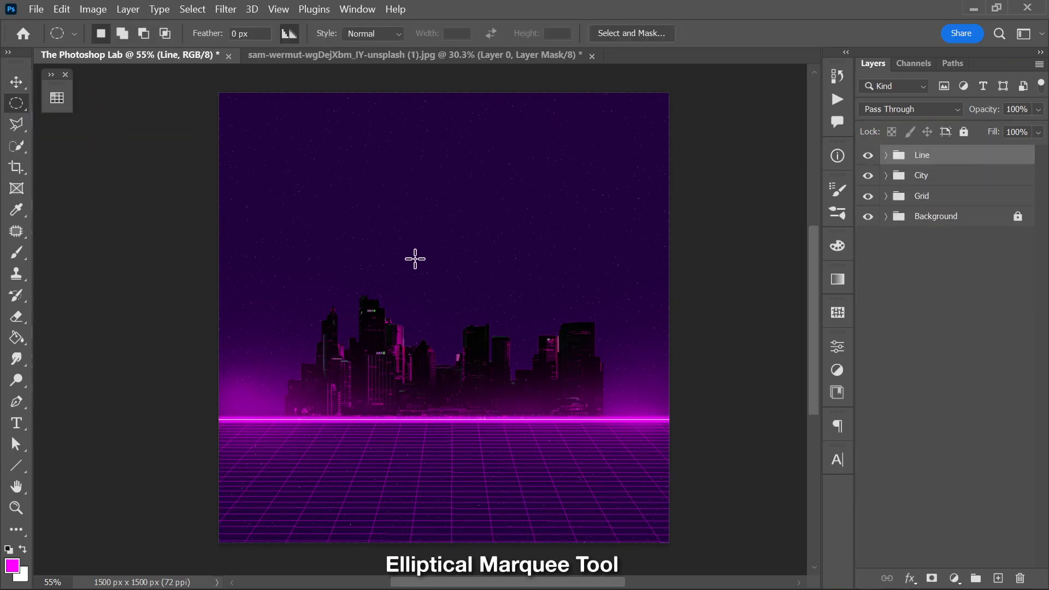
drag(579, 378, 664, 416)
drag(458, 359, 461, 332)
Step: Add a Gradient fill layer for the circular selection and browse the gradient preset groups for orange tones
click(955, 575)
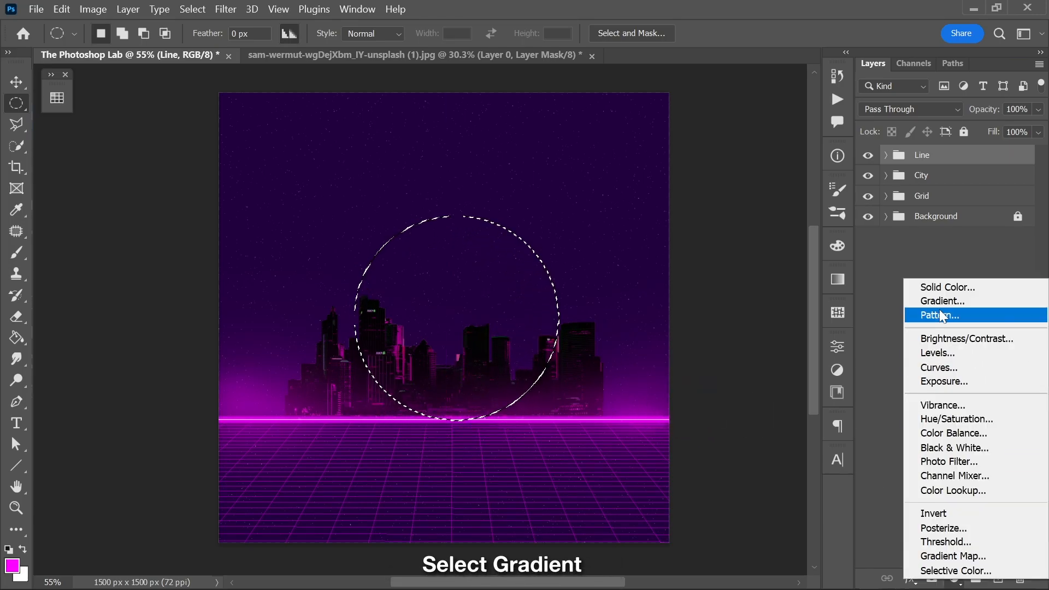
click(928, 300)
click(805, 182)
scroll(688, 251, down, 1)
click(669, 295)
scroll(706, 252, down, 1)
scroll(677, 252, up, 2)
click(669, 262)
scroll(687, 255, down, 4)
scroll(687, 255, down, 1)
scroll(686, 268, up, 2)
click(669, 209)
Step: Compare the preset gradients and apply one running from red-orange at the top to yellow-orange at the bottom
click(744, 282)
scroll(729, 282, down, 2)
click(719, 258)
click(764, 234)
click(718, 255)
click(760, 230)
click(741, 232)
scroll(714, 238, down, 2)
click(714, 236)
click(719, 249)
click(769, 252)
click(797, 250)
click(767, 280)
click(720, 281)
click(720, 256)
click(742, 255)
click(768, 252)
click(795, 251)
click(789, 274)
click(790, 259)
click(866, 184)
Step: Place the Gradient Fill 1 layer directly below the City group and shift the sun slightly
drag(981, 158, 983, 224)
key(v)
drag(478, 283, 480, 287)
Step: Scale the sun to 94.13%, move it slightly down behind the city and apply the transform
key(ctrl+t)
drag(558, 419, 552, 413)
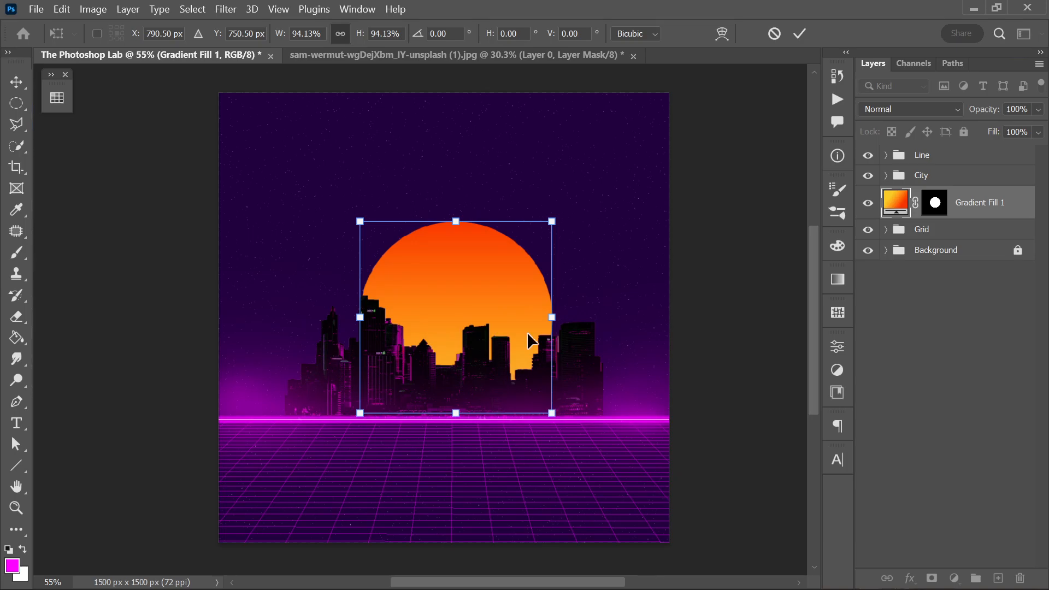
drag(501, 286, 500, 290)
key(Return)
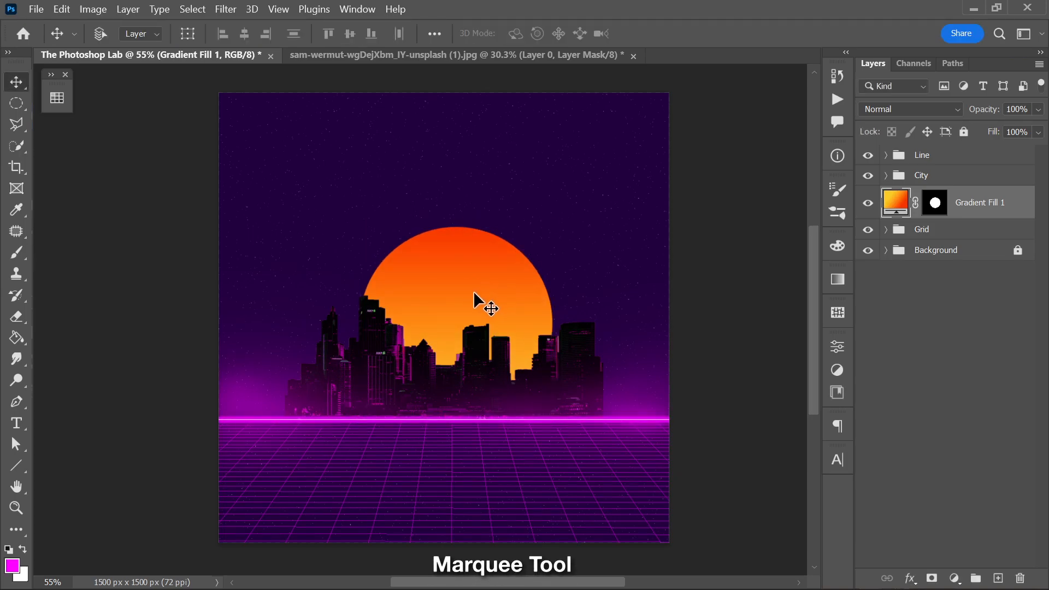
Step: Target the Gradient Fill 1 mask and make a thin horizontal rectangular selection across the sun's middle, wider than the sun
click(24, 98)
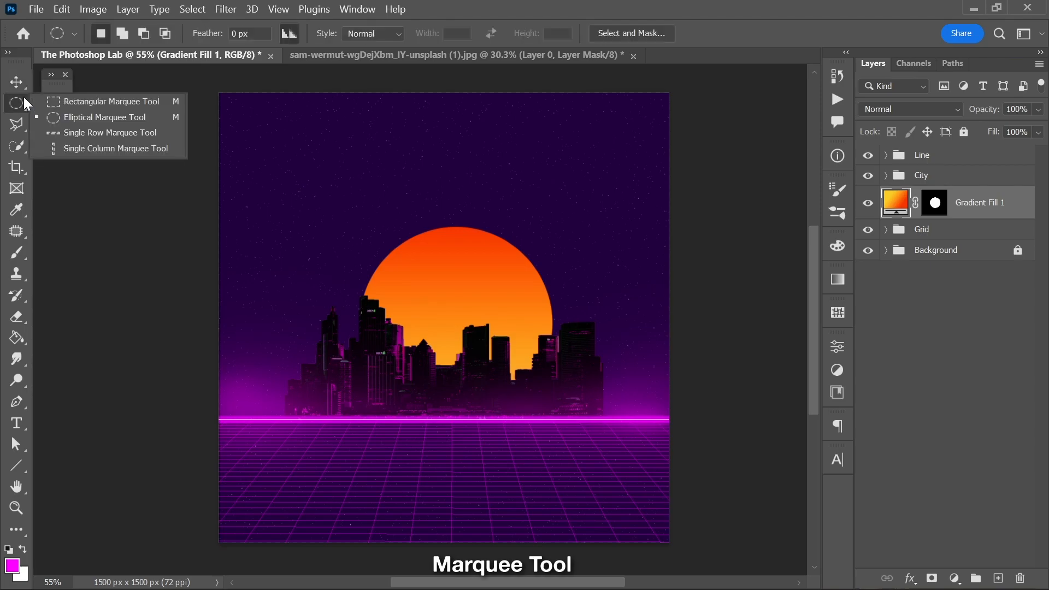
click(74, 98)
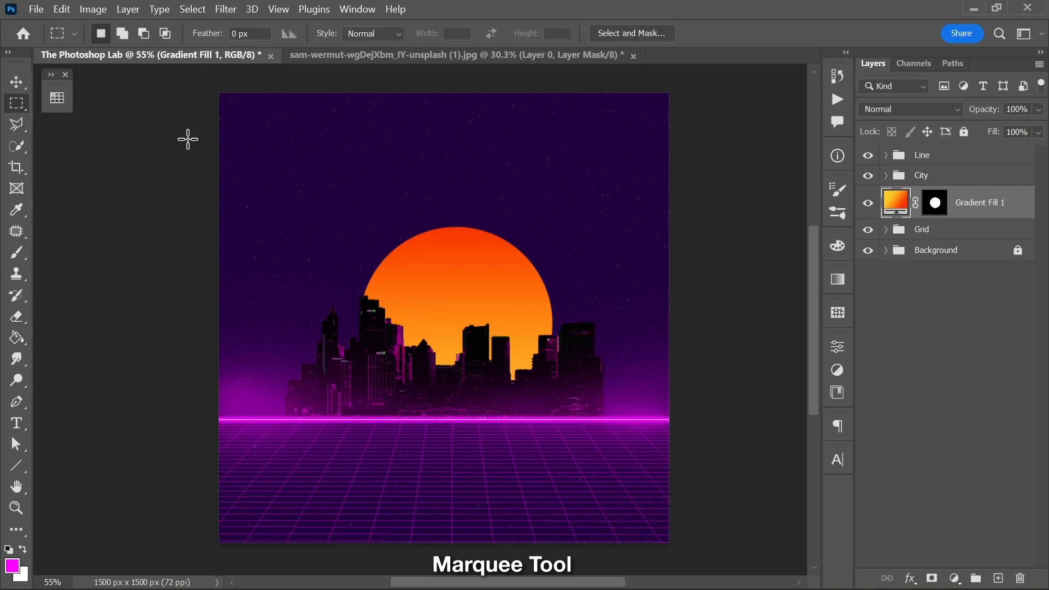
click(935, 203)
scroll(534, 311, up, 3)
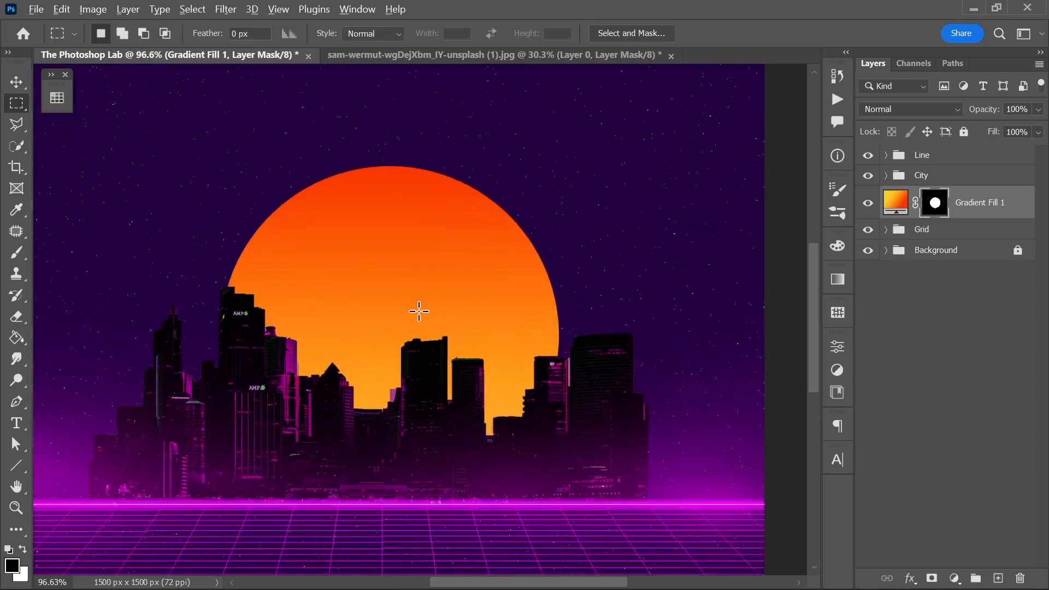
scroll(419, 311, up, 2)
mouse_move(165, 359)
mouse_down()
mouse_move(218, 367)
mouse_move(744, 362)
mouse_up()
Step: Set the Brush flow to 100% and paint black on the mask inside the selection to cut the first stripe from the sun
key(b)
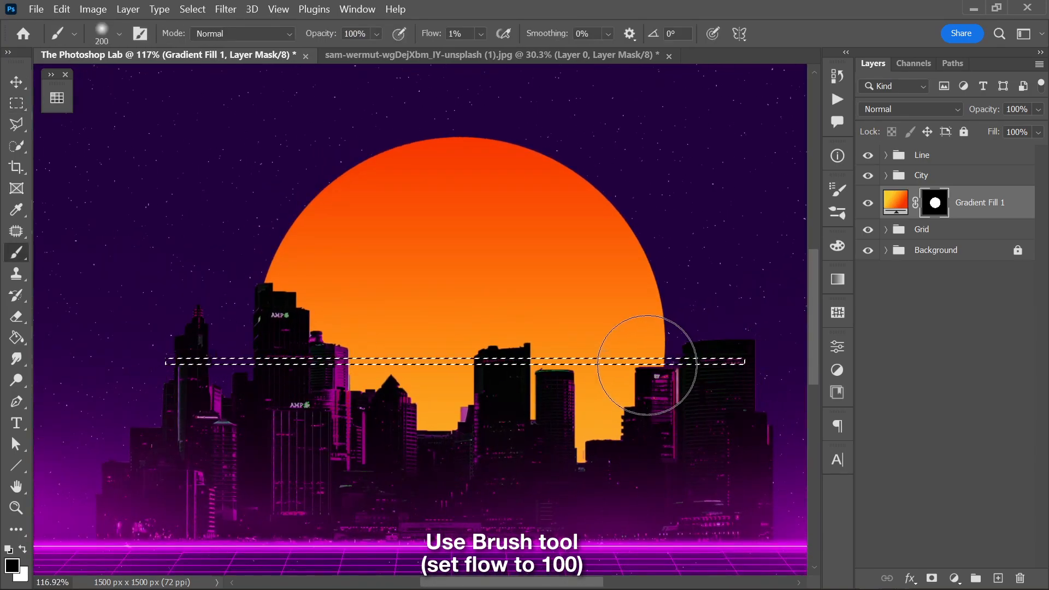
click(459, 35)
text(1)
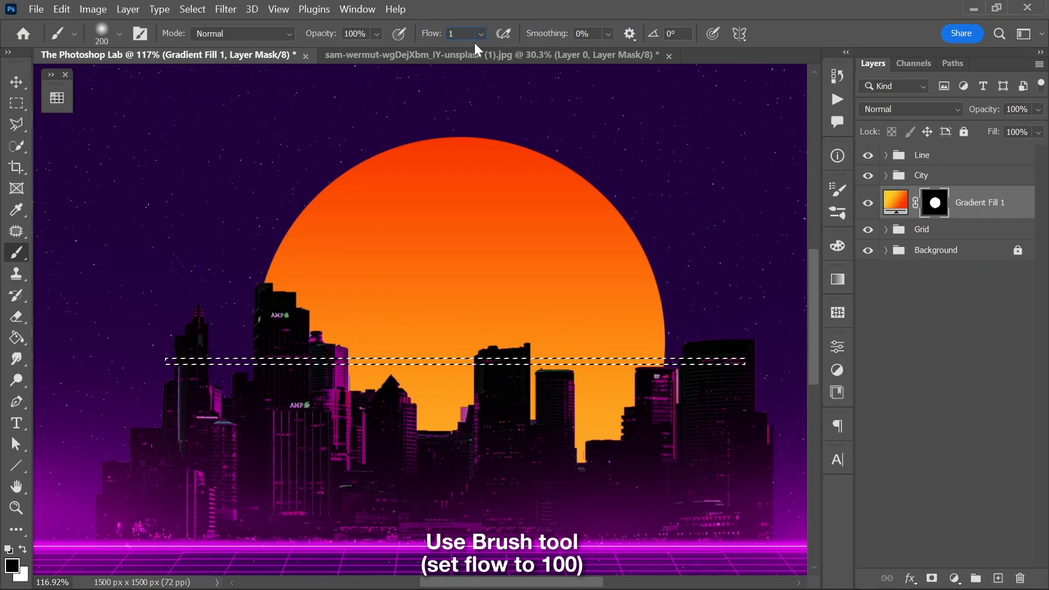
key(Return)
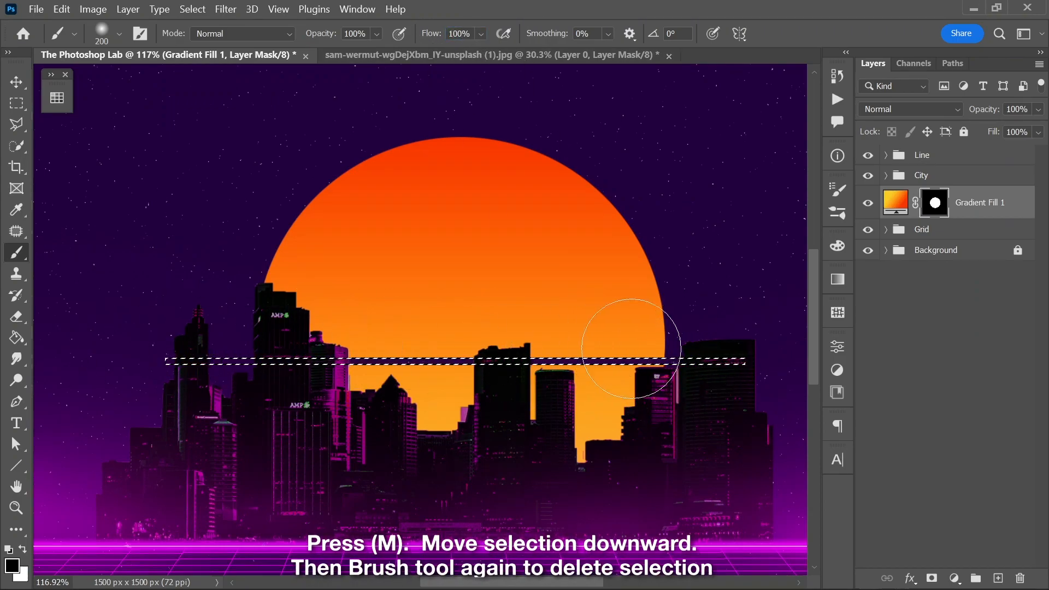
Step: Move the strip selection down below the first stripe and paint it black on the mask to cut the second stripe
key(m)
mouse_move(538, 363)
mouse_down()
mouse_move(696, 382)
mouse_move(410, 388)
mouse_up()
key(Down)
key(Down)
key(Down)
key(Down)
key(Down)
key(Down)
key(Down)
key(Down)
key(Down)
key(Down)
key(Down)
key(Down)
key(Down)
key(Down)
key(b)
Step: Shift the strip selection down by the same spacing and mask out the third stripe of the sun
key(m)
key(Down)
key(Down)
key(Down)
key(Down)
key(Down)
key(Down)
key(Down)
key(Down)
key(Down)
key(Down)
key(Down)
key(Down)
key(Down)
key(Down)
key(Down)
key(Down)
key(Down)
key(Down)
key(Down)
key(Down)
key(b)
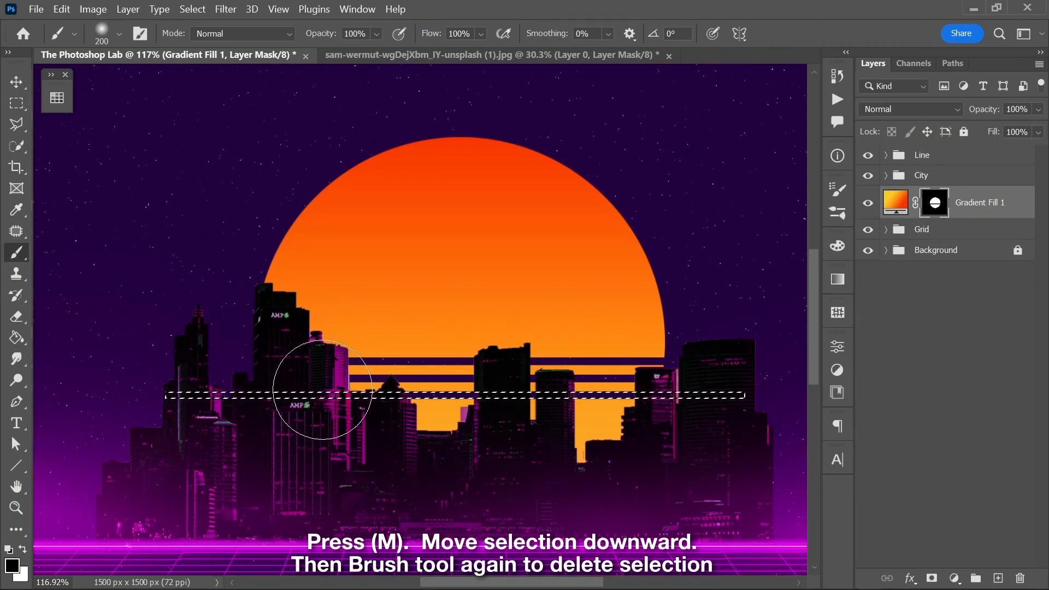
Step: Move the strip selection further down and paint out the fourth stripe on the sun's mask
key(m)
drag(368, 392, 370, 393)
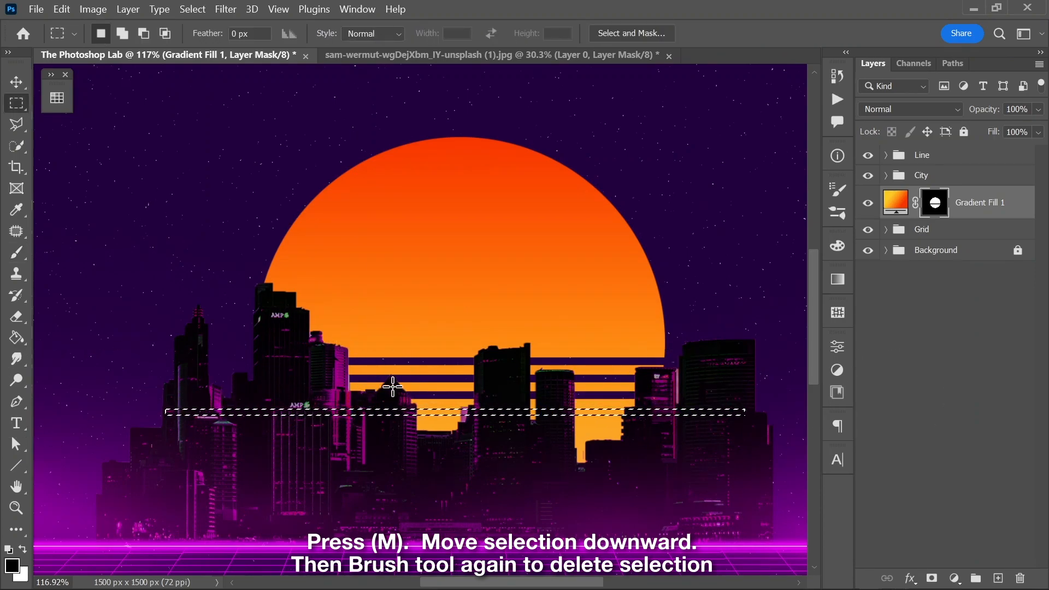
key(b)
Step: Move the strip selection one more spacing down and paint out the fifth stripe on the sun's mask
key(m)
key(Down)
key(Down)
key(Down)
key(Down)
key(Down)
key(Down)
key(Down)
key(Down)
key(Down)
key(Down)
key(Down)
key(Down)
key(Down)
key(Down)
key(Down)
key(Down)
key(Down)
key(Down)
key(Down)
key(Down)
key(b)
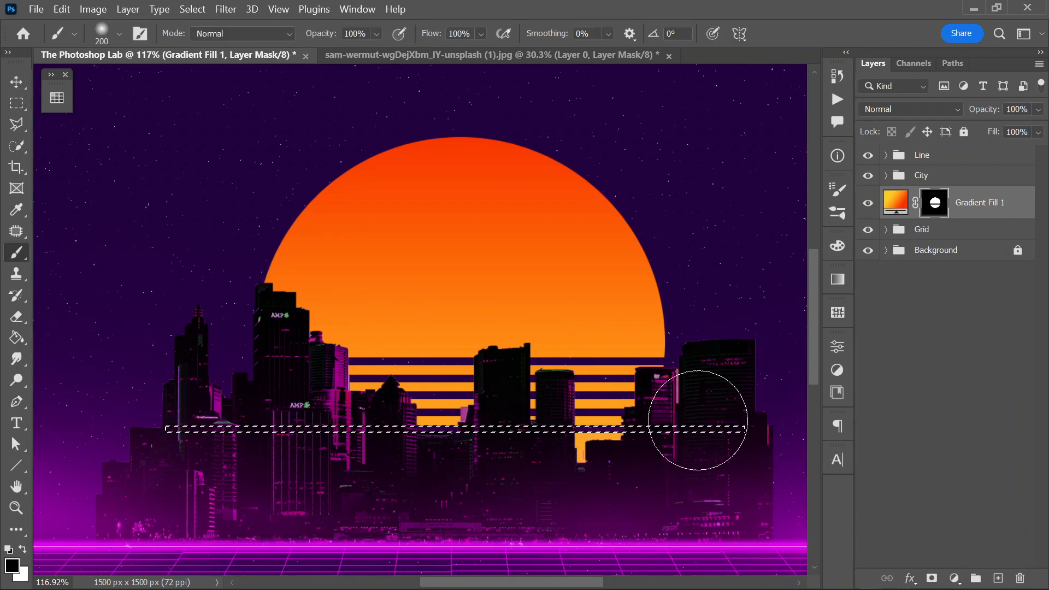
Step: Move the strip selection down again, paint out the sixth stripe on the sun's mask, and deselect
key(m)
key(Down)
key(Down)
key(Down)
key(Down)
key(Down)
key(Down)
key(Down)
key(Down)
key(Down)
key(Down)
key(Down)
key(Down)
key(Down)
key(Down)
key(Down)
key(Down)
key(Down)
key(Down)
key(Down)
key(Down)
key(b)
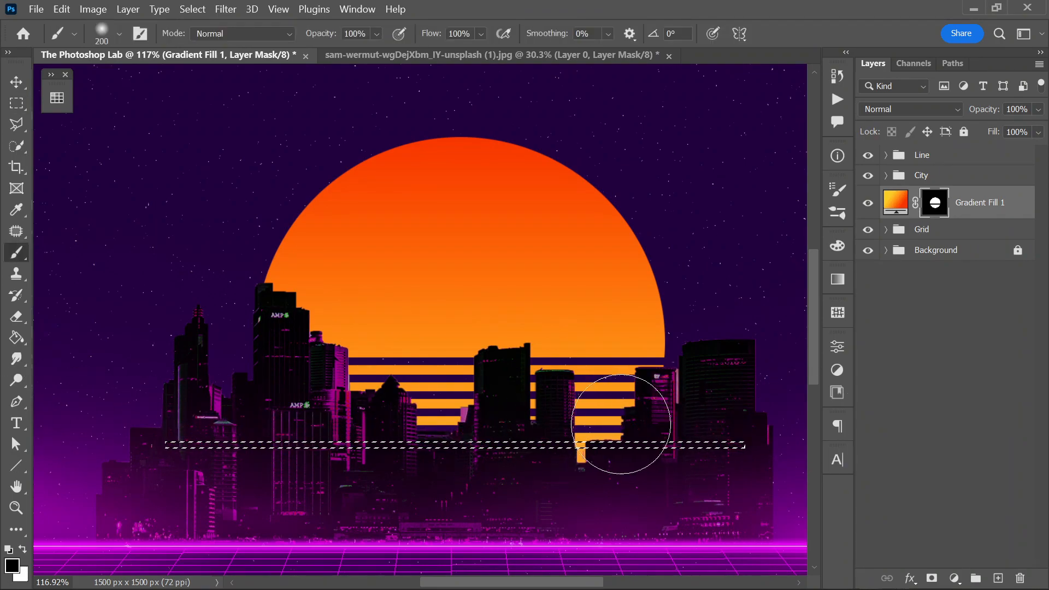
key(v)
key(ctrl+d)
scroll(552, 432, down, 5)
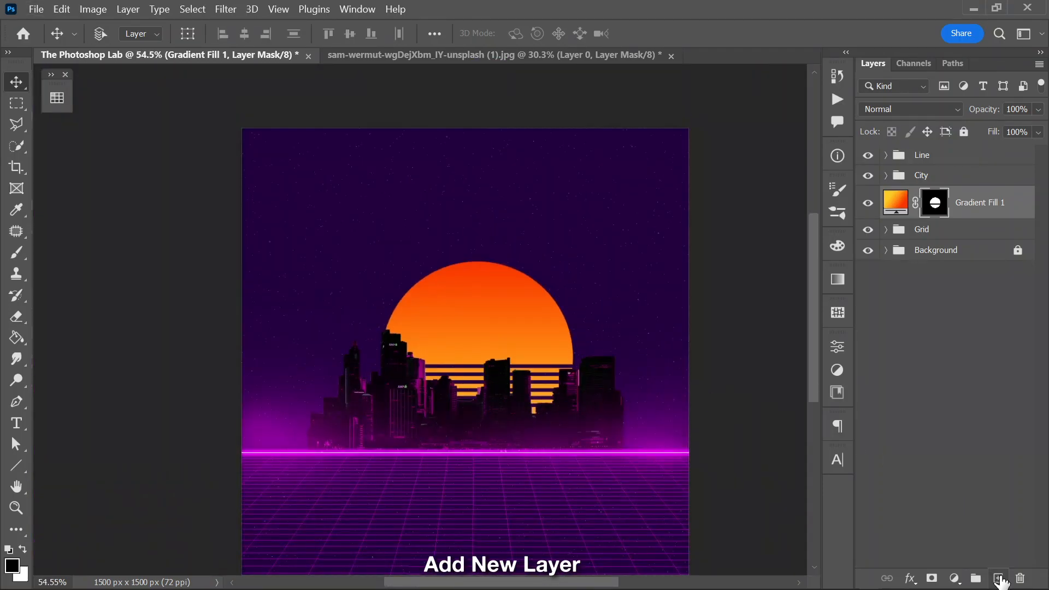
Step: Add a new empty layer between Gradient Fill 1 and the Grid group and name it Light: Sun
click(999, 577)
drag(979, 206, 930, 239)
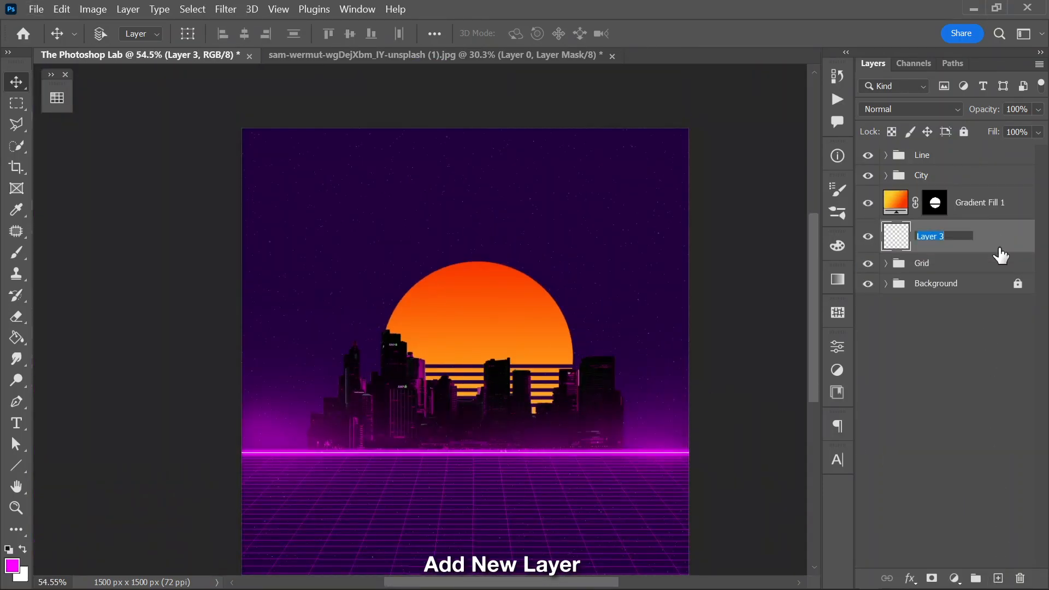
text(Light: Sun)
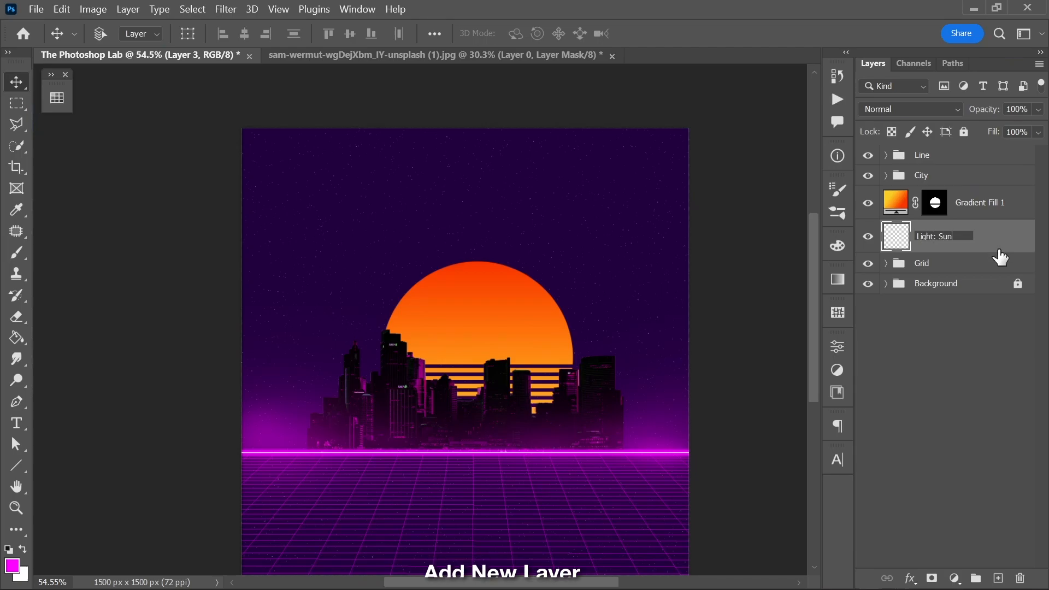
Step: Add a Hue/Saturation adjustment clipped to Gradient Fill 1 and shift the sun's colour slightly toward yellow
key(Return)
click(992, 203)
click(955, 578)
click(936, 409)
mouse_move(698, 404)
mouse_down()
mouse_move(683, 401)
mouse_move(749, 402)
mouse_move(667, 405)
mouse_move(731, 400)
mouse_move(674, 398)
mouse_move(699, 403)
mouse_up()
click(787, 293)
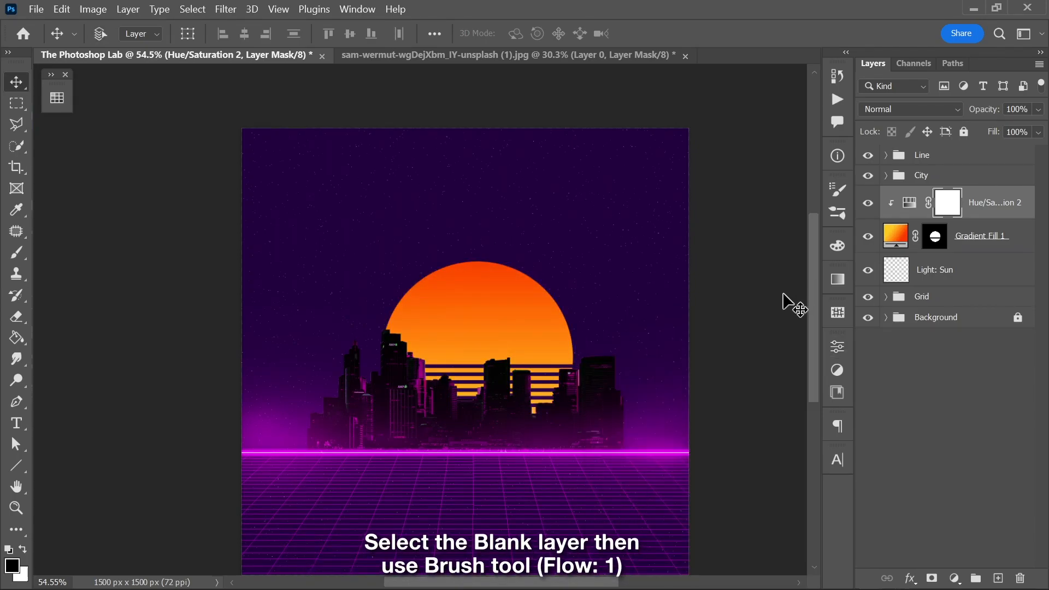
Step: Paint a soft glow around the sun on the Light: Sun layer with a 600 px brush at 1% flow, using the sun's sampled orange
click(980, 276)
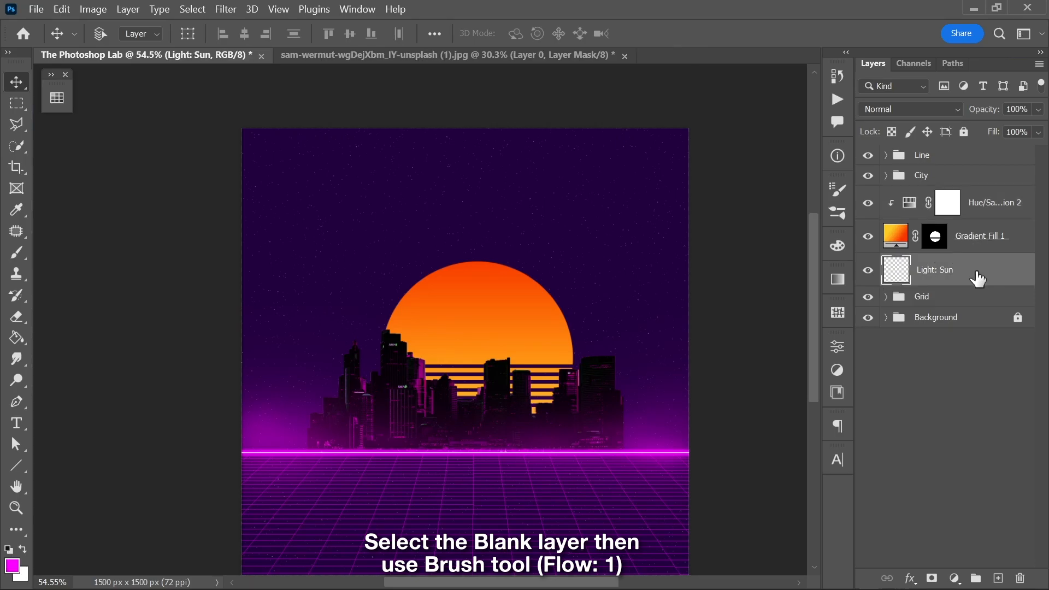
key(b)
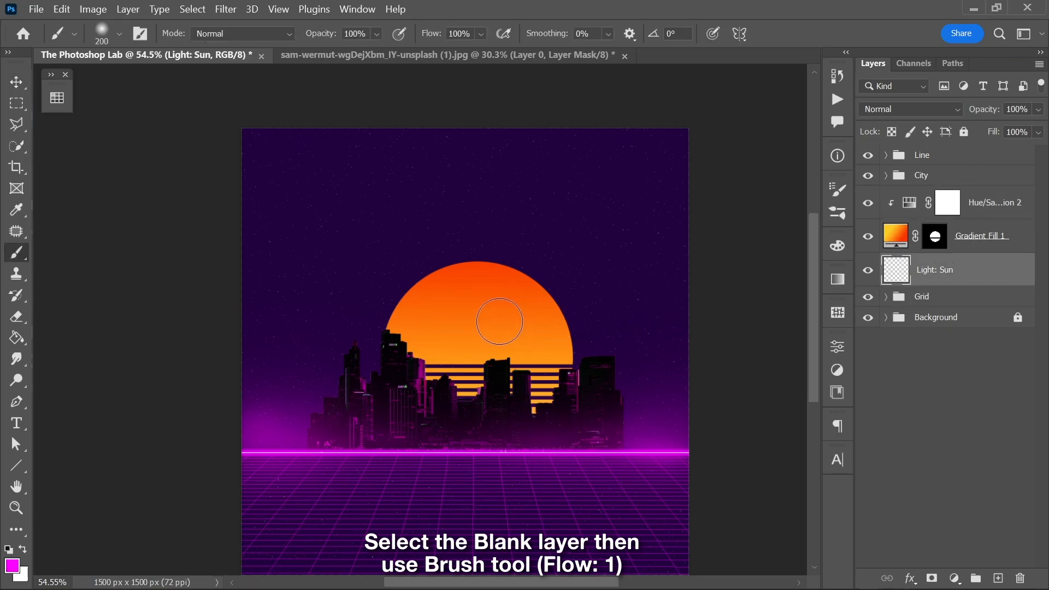
key(bracketright)
key(bracketright)
key(bracketright)
key(bracketright)
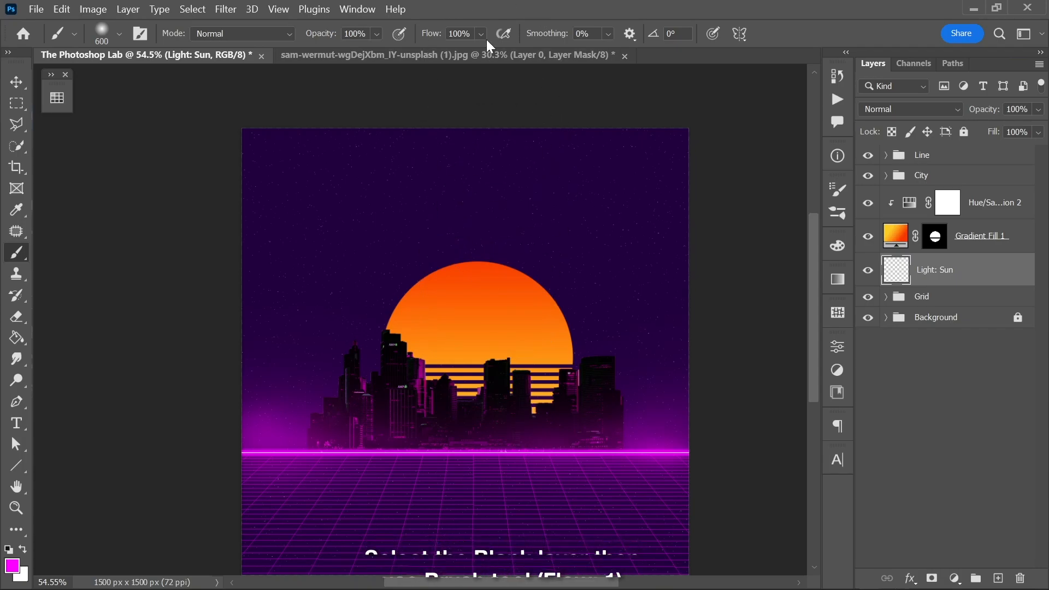
key(Return)
alt+click(507, 342)
mouse_move(369, 361)
mouse_down()
mouse_move(573, 399)
mouse_move(504, 332)
mouse_move(466, 370)
mouse_move(390, 336)
mouse_move(296, 395)
mouse_move(639, 398)
mouse_move(383, 394)
mouse_move(678, 356)
mouse_move(529, 267)
mouse_up()
scroll(532, 273, down, 2)
Step: Group the Light: Sun and Hue/Saturation layers and name the group Sun
key(v)
ctrl+click(968, 207)
key(ctrl+g)
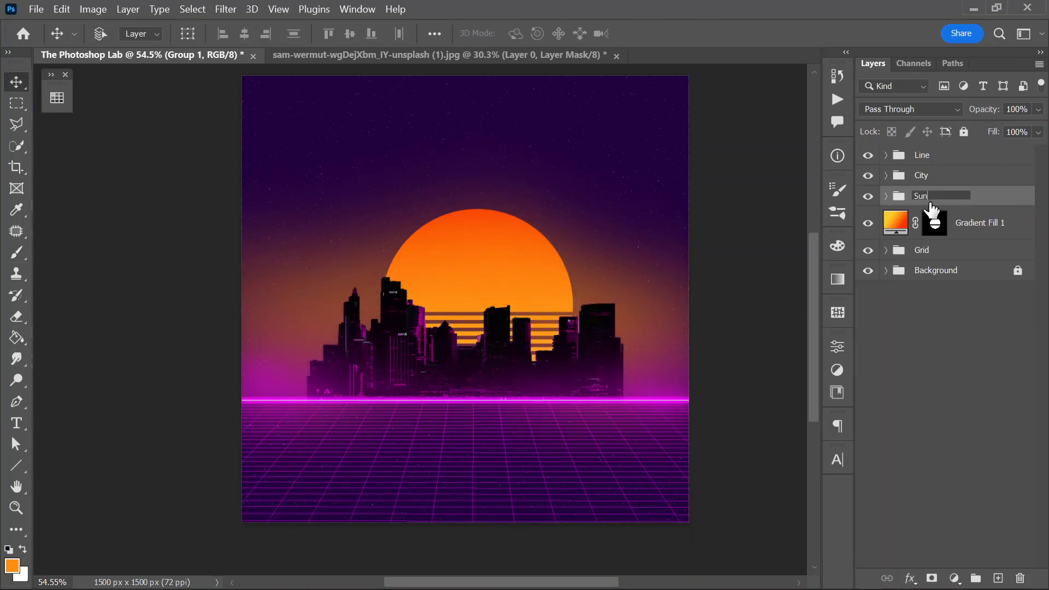
key(Return)
Step: Move Gradient Fill 1 into the Sun group between the Hue/Saturation and Light: Sun layers, and clip the adjustment to it
click(886, 195)
drag(956, 287, 976, 244)
click(983, 229)
click(982, 262)
key(ctrl+alt+g)
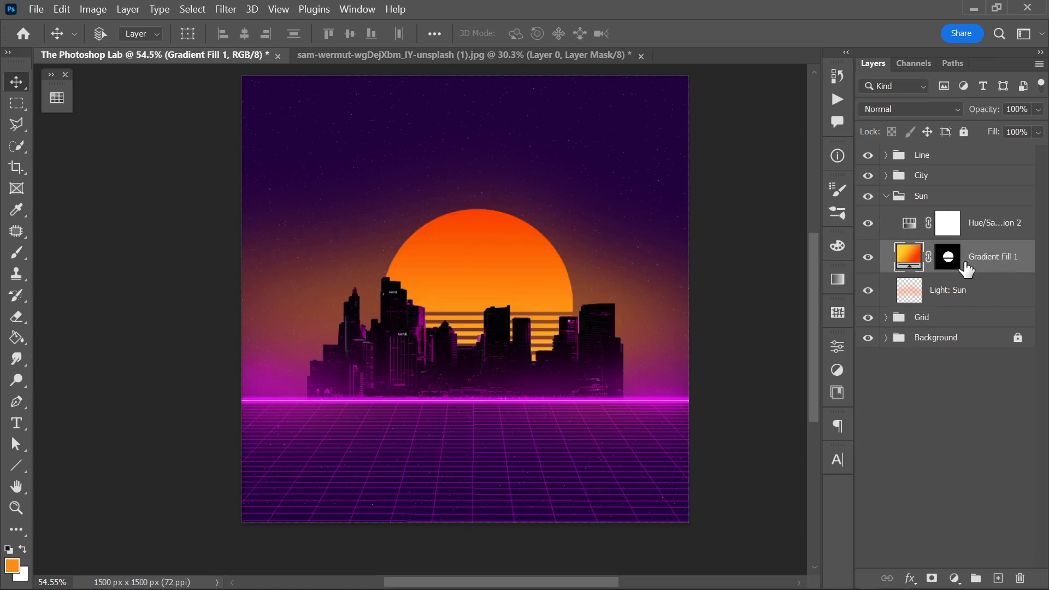
Step: Move the Line, City, Sun and Grid groups down together on the canvas and lock them
click(886, 195)
click(939, 155)
shift+click(945, 218)
drag(533, 243, 541, 287)
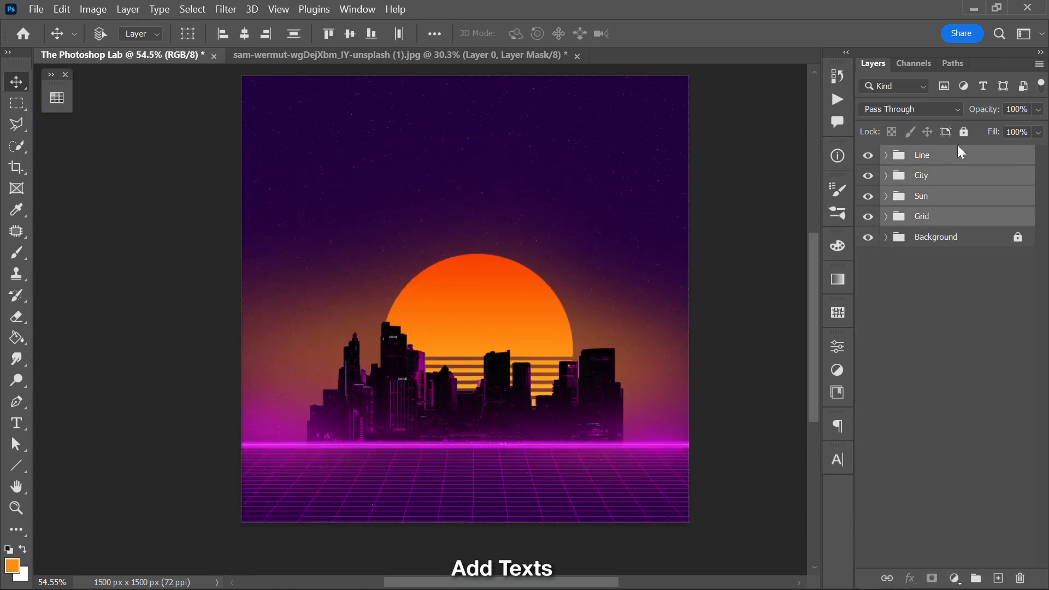
Step: Create a text box above the sun containing "Retro", set in Mont Demo Heavy
key(t)
drag(291, 148, 646, 253)
text(Retro)
click(838, 459)
click(705, 438)
text(me)
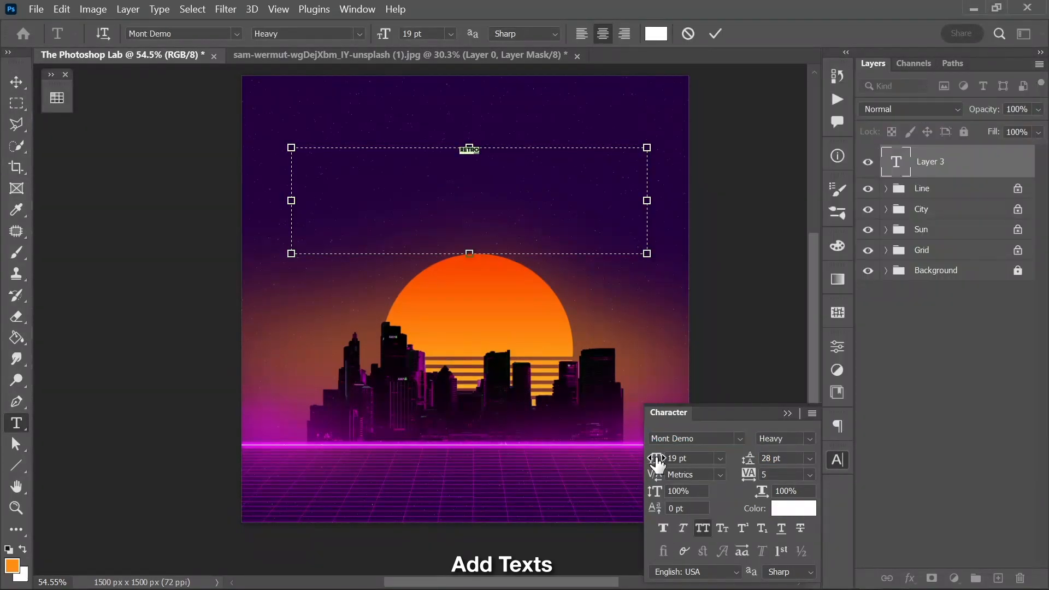
Step: Set the Retro text to 300 pt with -35 tracking and centre it just above the sun
text(300)
key(Return)
click(715, 33)
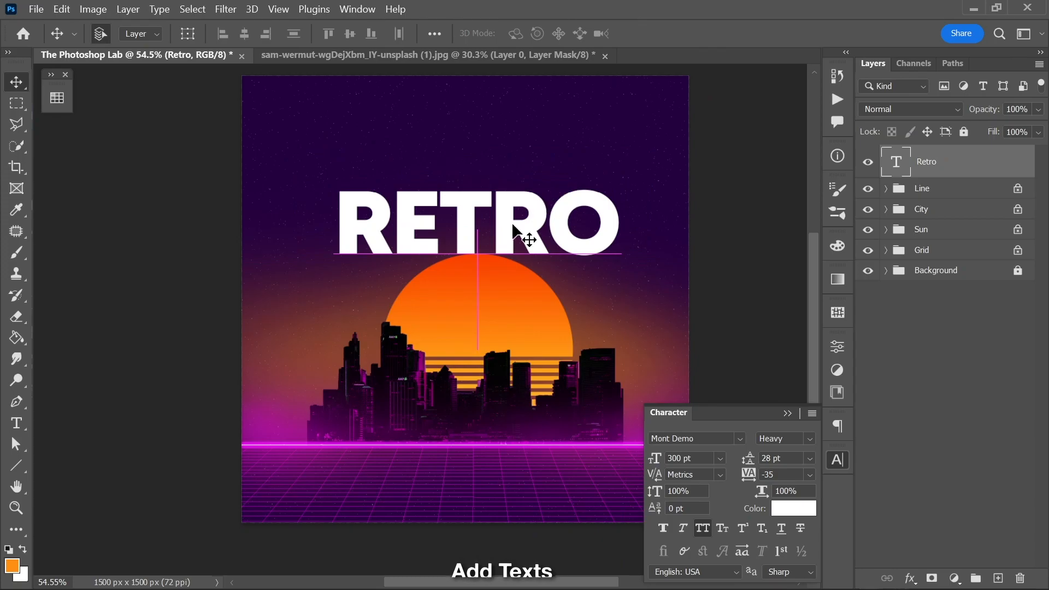
Step: Add an Inner Bevel to the Retro text with 126% depth
double_click(1004, 168)
drag(506, 54, 679, 64)
click(636, 142)
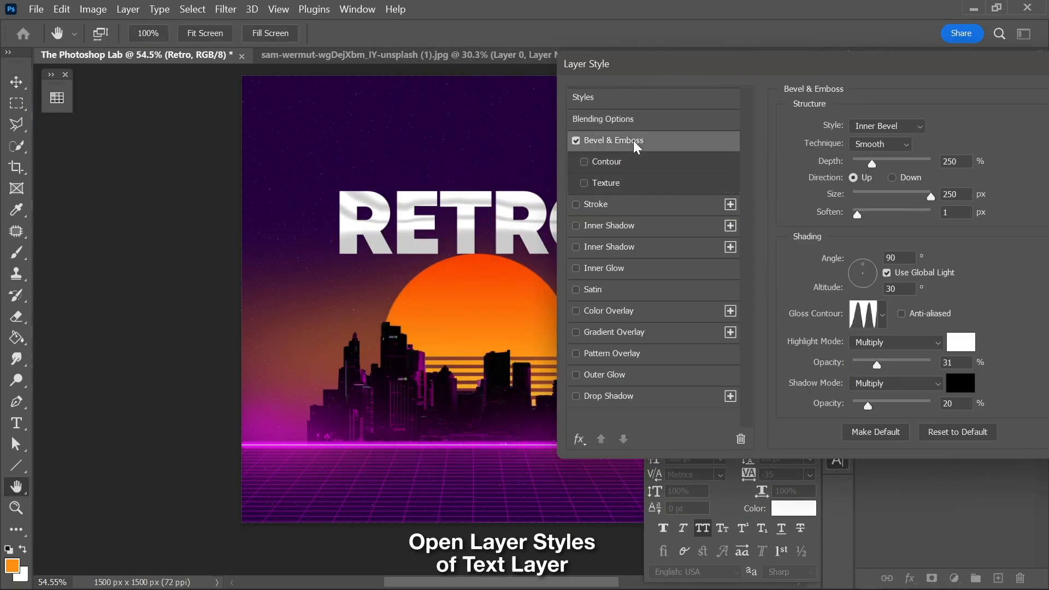
click(882, 315)
click(993, 274)
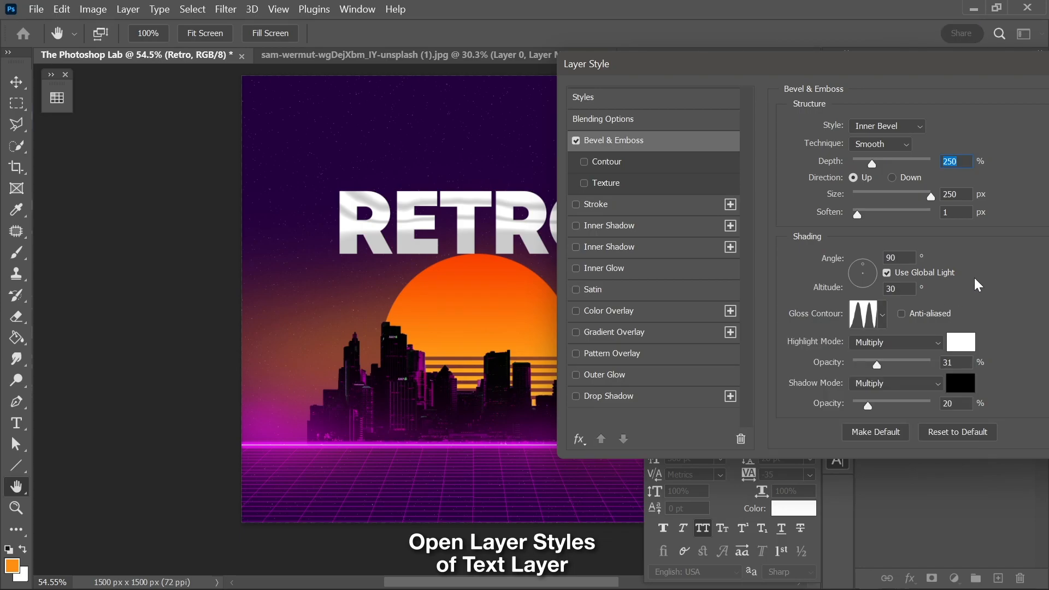
drag(872, 164, 863, 164)
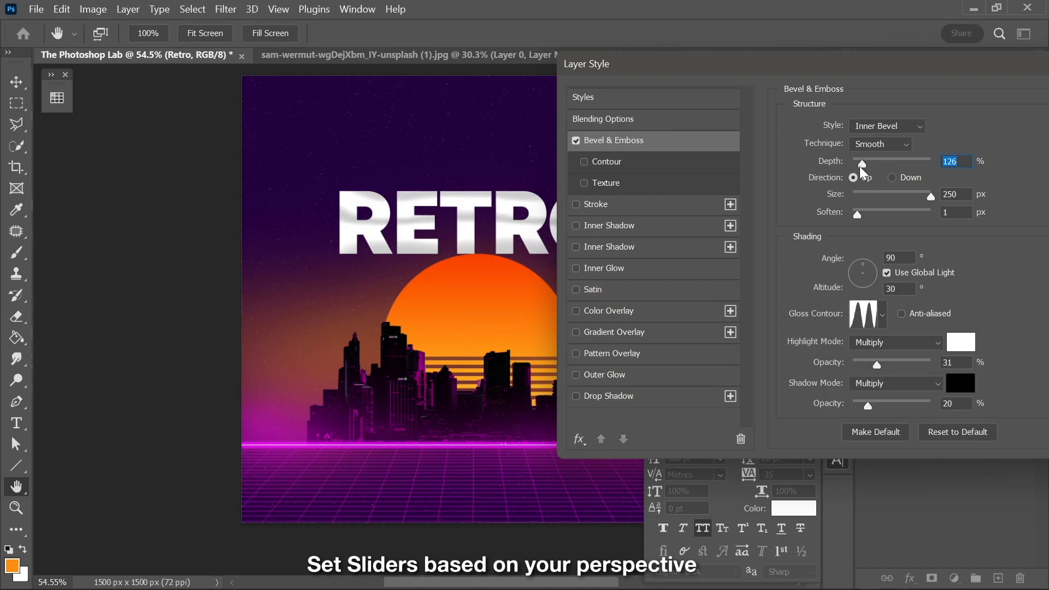
Step: Add a Gradient Overlay to the Retro text starting with violet 8a00ff at 0% and white at 50%
click(623, 334)
click(891, 165)
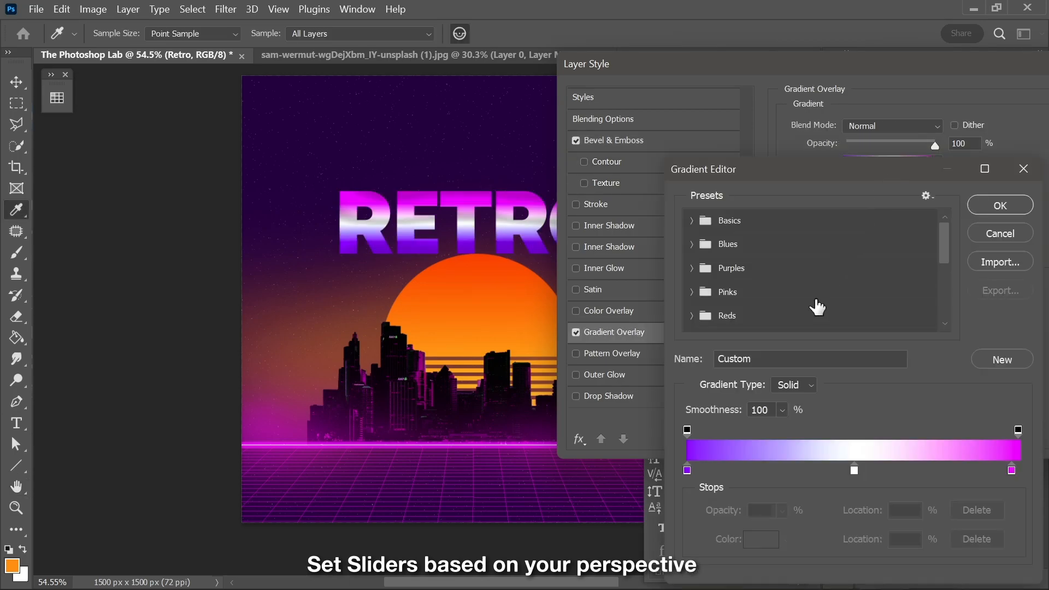
double_click(687, 471)
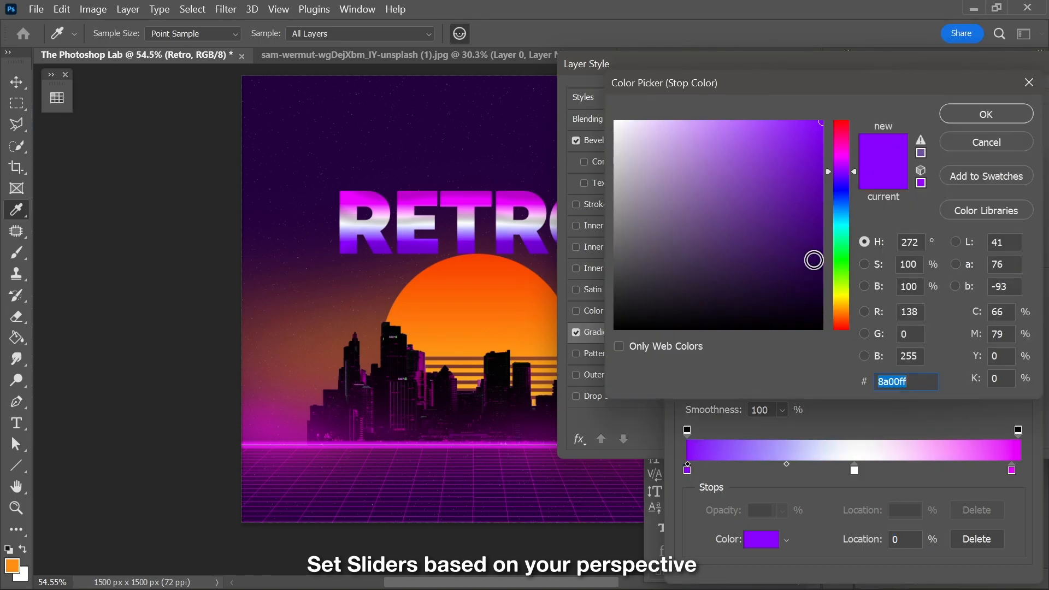
click(975, 119)
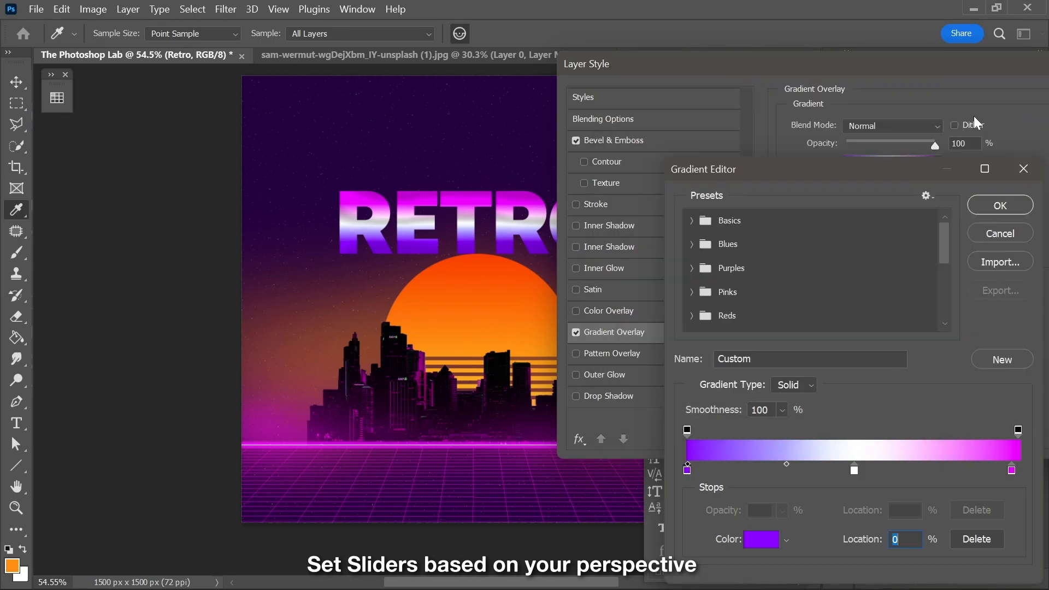
double_click(853, 471)
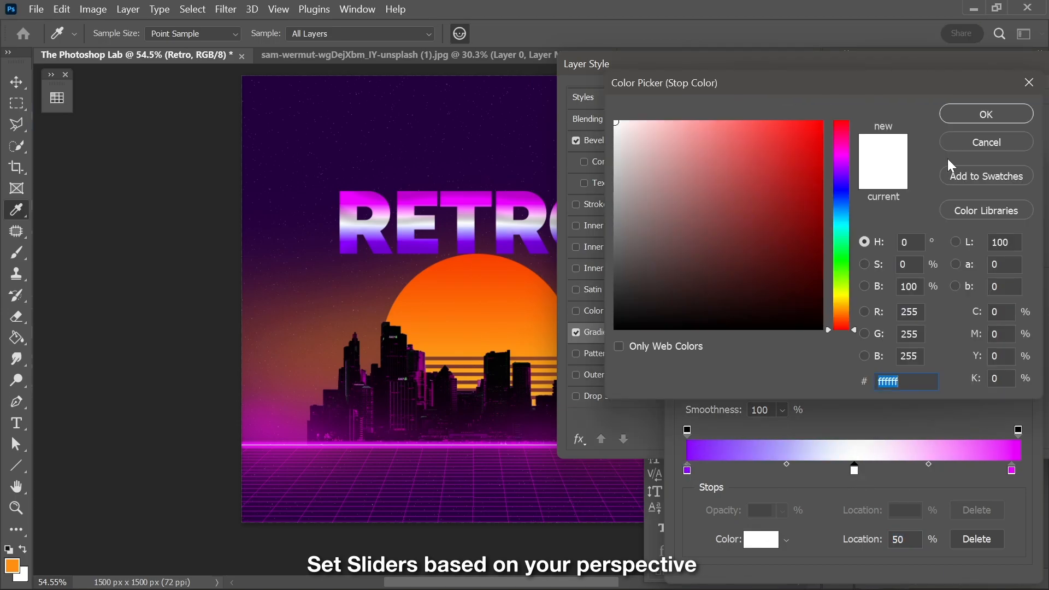
click(969, 148)
Step: Place the overlay gradient's magenta ea00ff stop at 100% and accept the gradient
drag(1012, 471, 1017, 471)
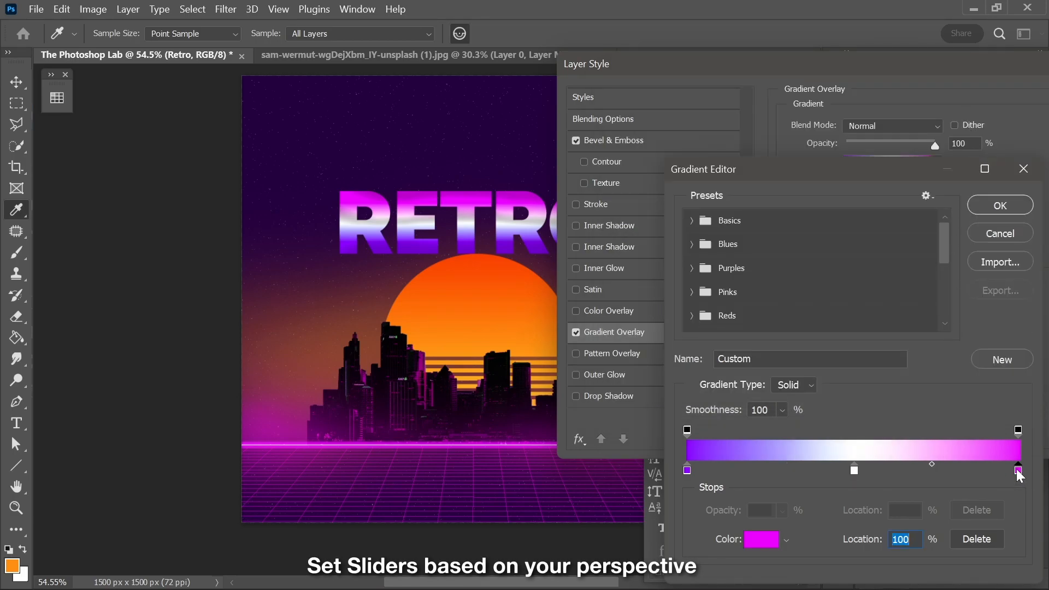
double_click(1018, 470)
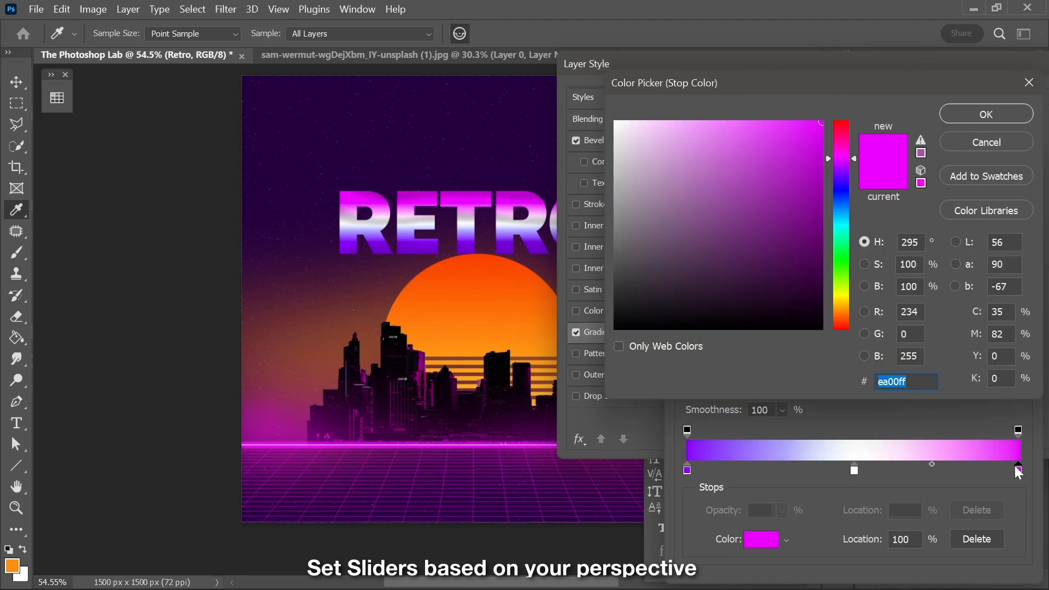
click(965, 114)
click(969, 195)
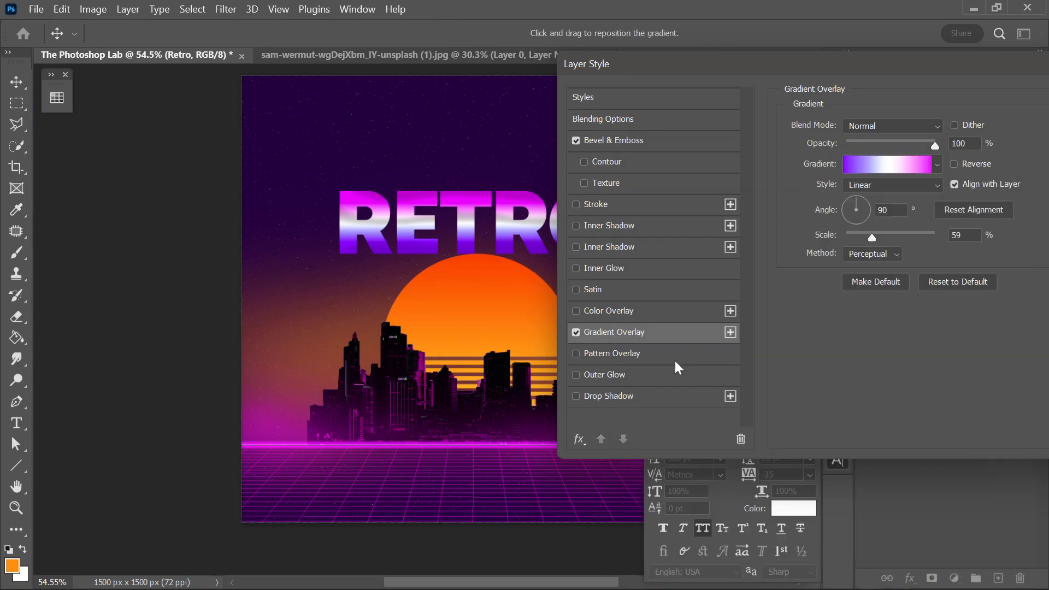
Step: Add a black drop shadow at 33% opacity and 18 px distance, adjust its softness, and apply the layer style
click(634, 397)
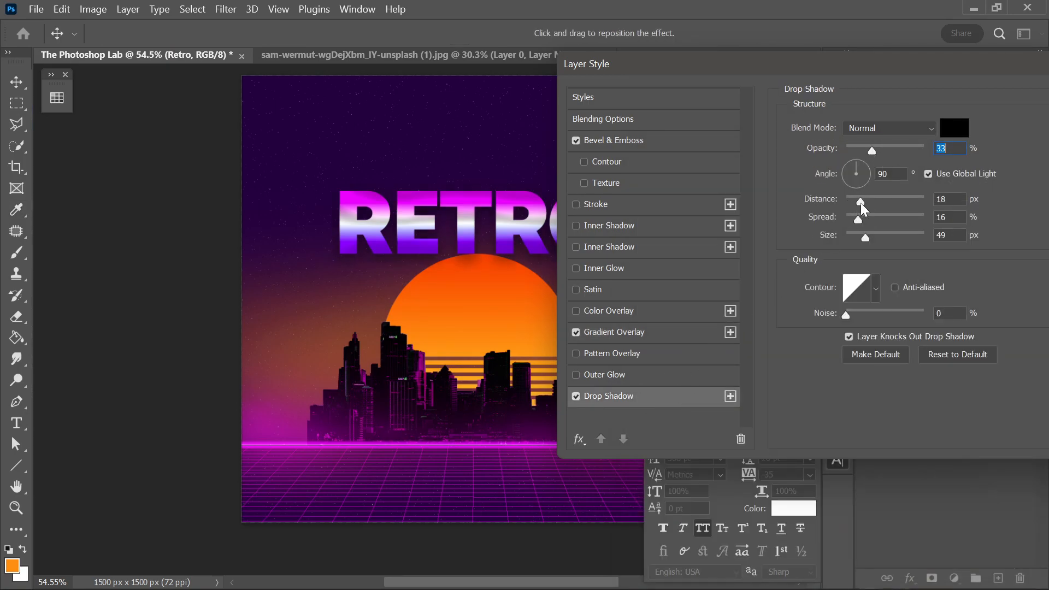
drag(867, 221, 863, 240)
drag(923, 65, 854, 66)
click(1030, 106)
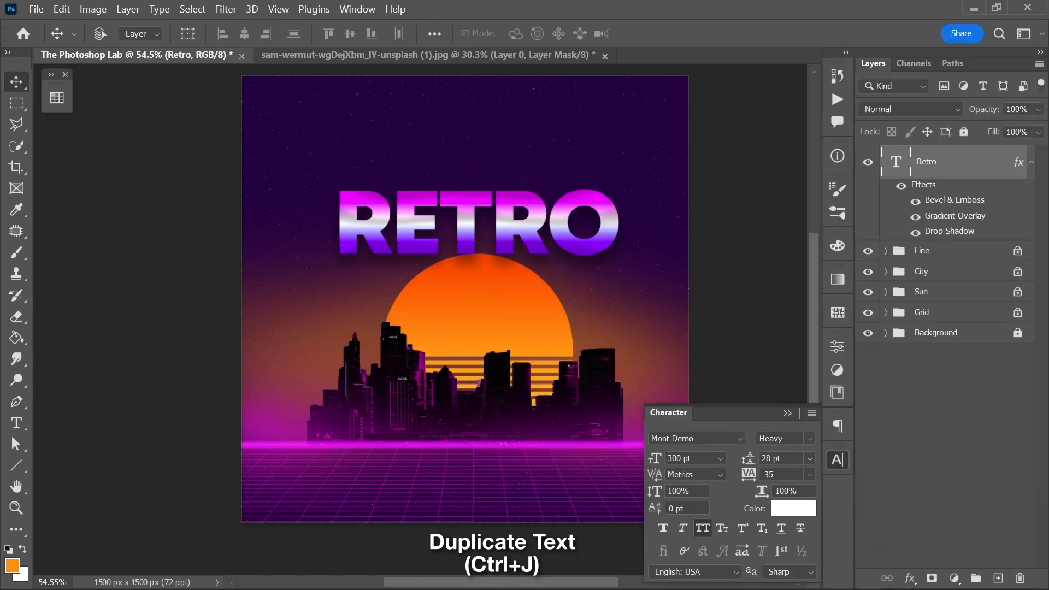
Step: Duplicate the Retro text layer and move the copy directly below the original
click(1030, 164)
key(ctrl+j)
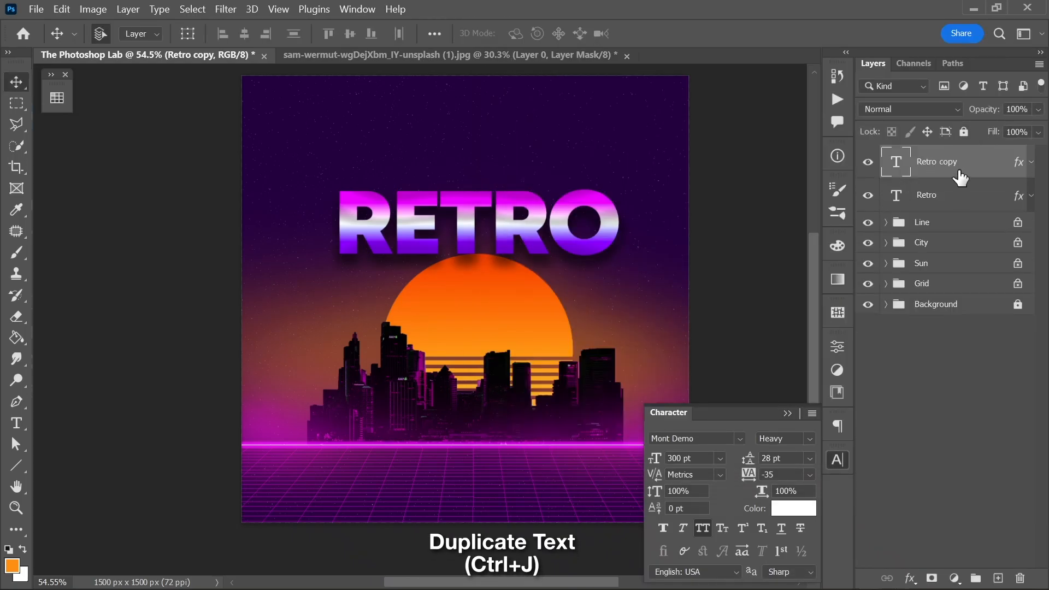
drag(516, 241, 518, 298)
Step: Replace the copied text's wording with "Mix"
double_click(494, 282)
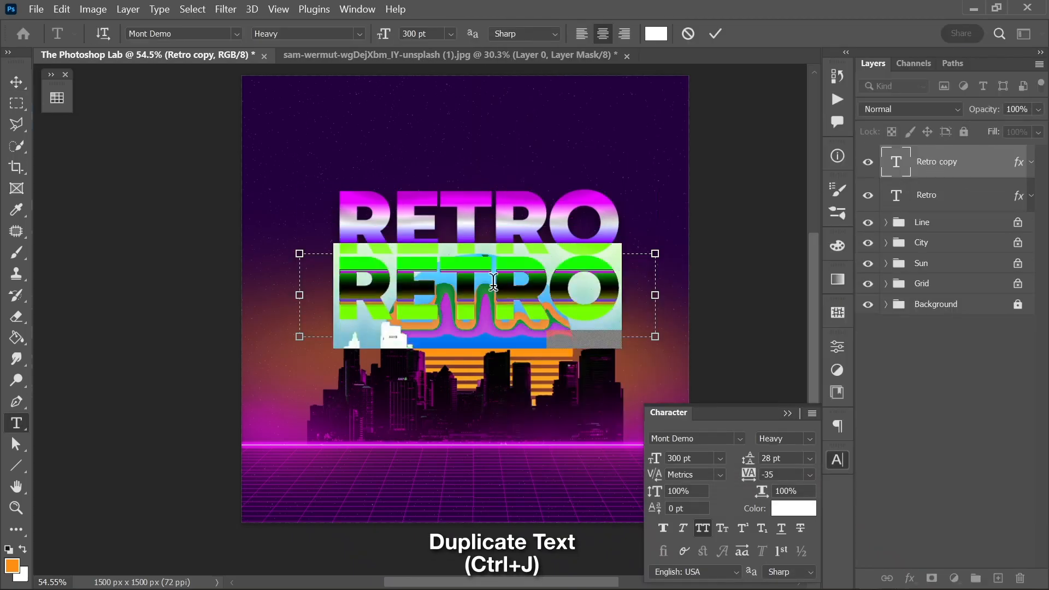
text(MI)
key(BackSpace)
key(BackSpace)
text(MIX)
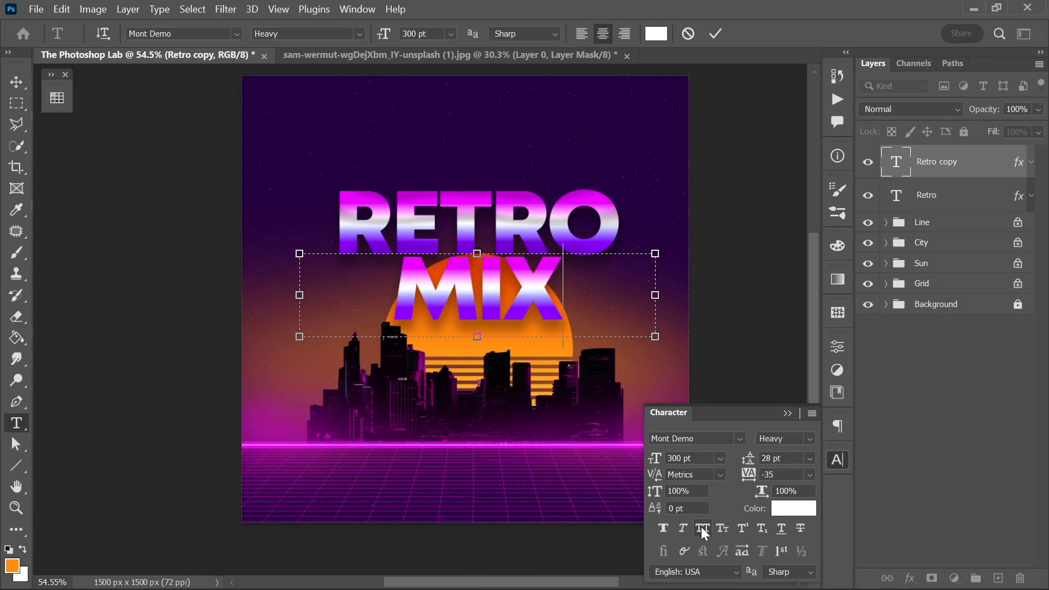
Step: Set the Mix text in Holligate Signature Regular without all caps
key(ctrl+a)
click(739, 439)
click(809, 90)
click(714, 34)
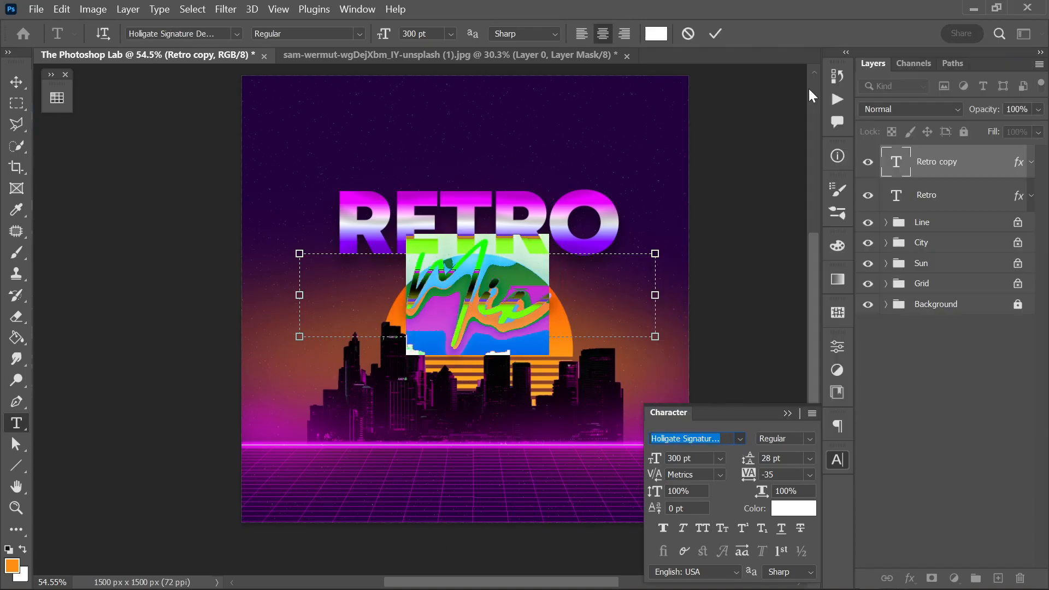
Step: Move the Mix text up over the RETRO lettering and enlarge the Retro text slightly
key(v)
drag(479, 286, 479, 275)
click(950, 197)
key(ctrl+t)
drag(655, 281, 670, 283)
key(Return)
Step: Loosen the letter spacing of the title text slightly and return to the whole canvas
scroll(484, 263, up, 2)
double_click(481, 266)
key(alt+Right)
key(alt+Right)
key(ctrl+Return)
key(ctrl+0)
click(787, 413)
Step: Add a text box above the RETRO title reading "The Photoshop Lab"
key(t)
drag(373, 153, 574, 177)
click(837, 459)
drag(653, 459, 519, 459)
text(The Photoshop Lab)
Step: Set the size of the whole The Photoshop Lab text to 32 pt
key(ctrl+a)
click(690, 458)
text(32)
key(ctrl+Return)
Step: Centre The Photoshop Lab text just above the RETRO title
key(v)
click(788, 413)
drag(483, 167, 459, 197)
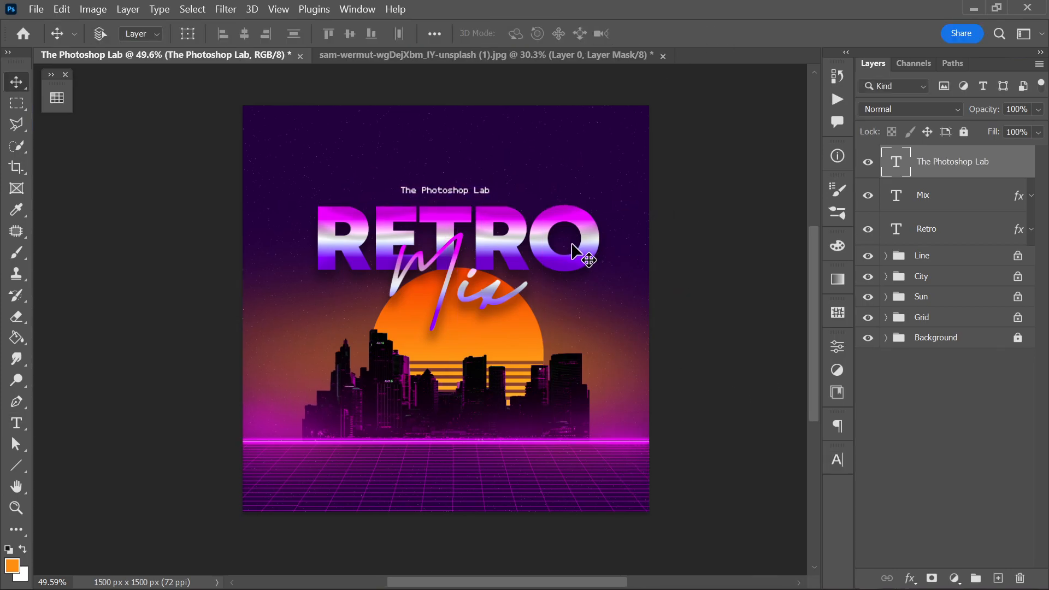
key(Down)
Step: Group the three text layers and name the group Text
shift+click(945, 229)
key(ctrl+g)
double_click(928, 155)
text(Text)
key(Return)
Step: Stamp all visible layers into a new layer and place it above the Text group
click(484, 190)
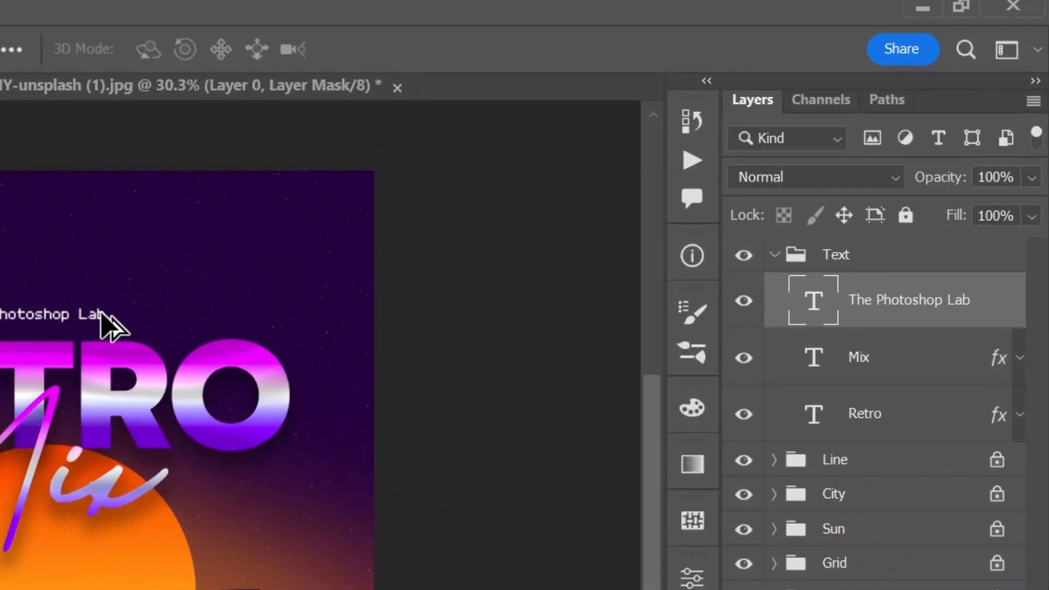
key(ctrl+alt+shift+e)
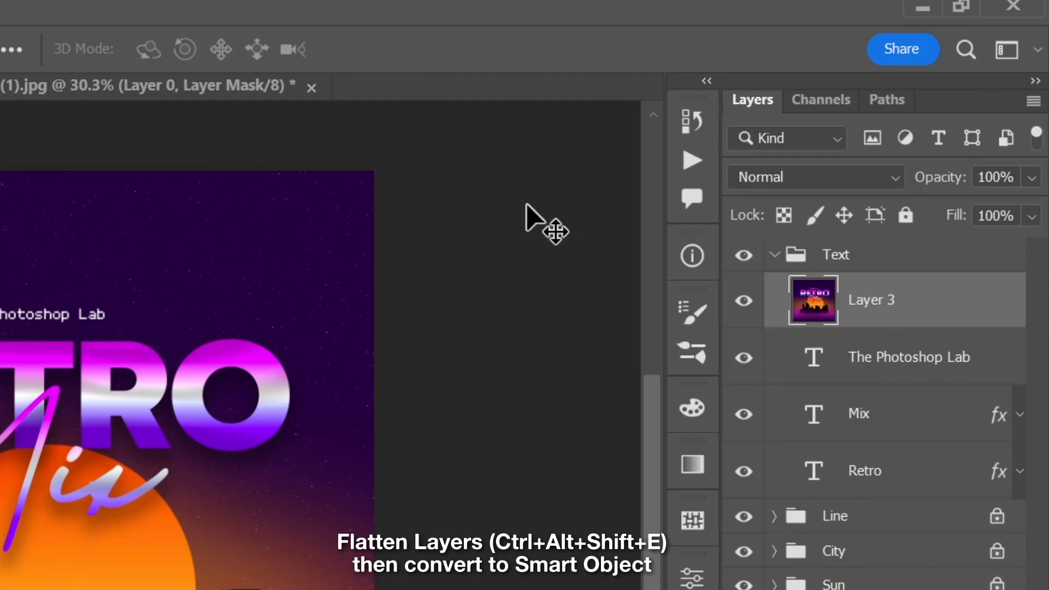
drag(878, 297, 874, 240)
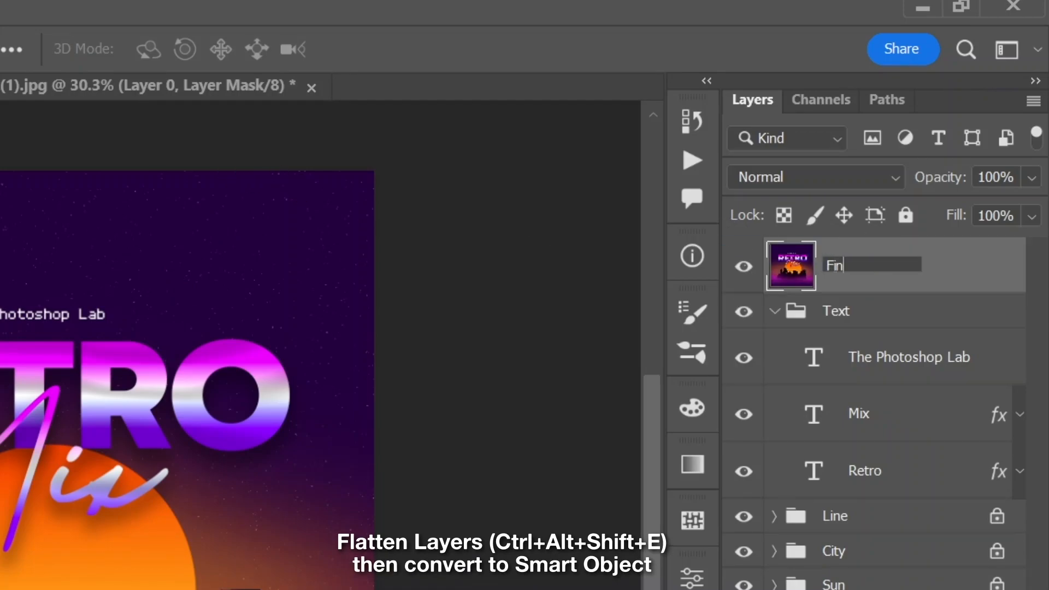
Step: Name the stamped layer Final and convert it to a Smart Object
key(Return)
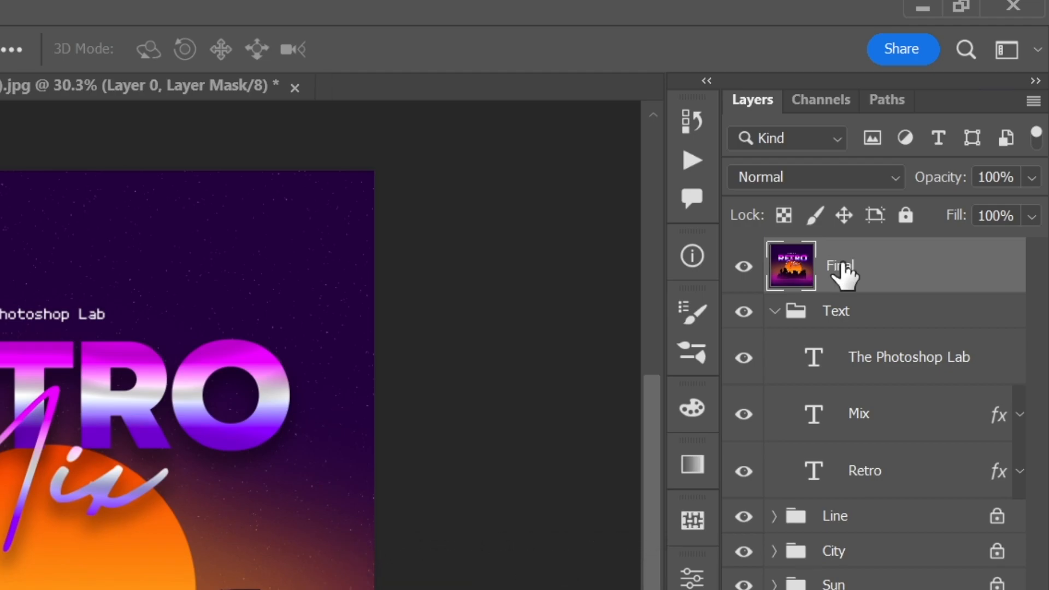
right_click(852, 266)
click(704, 434)
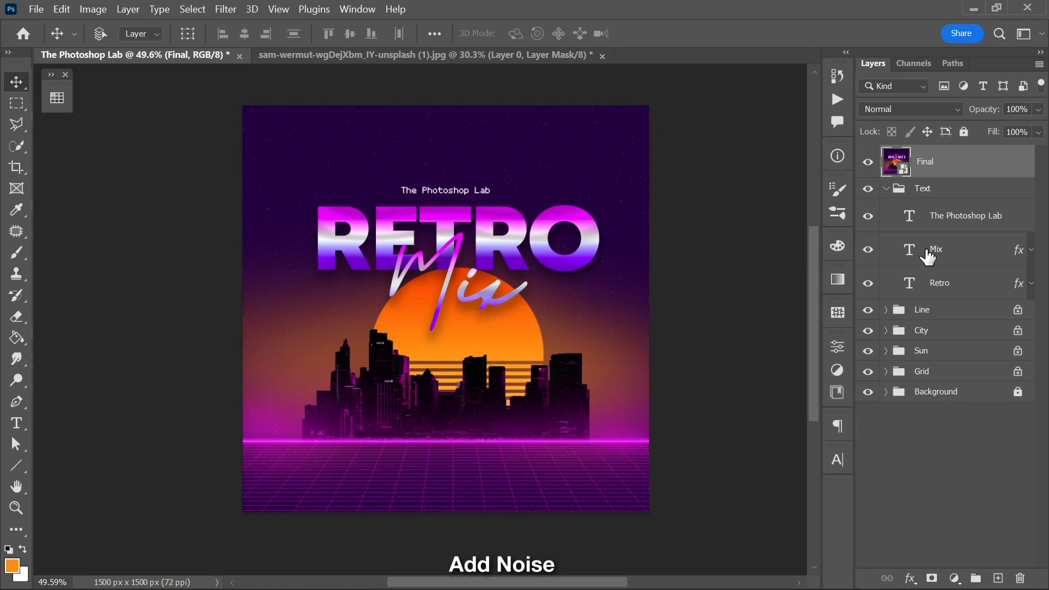
Step: Apply monochromatic Gaussian noise of 4% to the Final layer
click(226, 9)
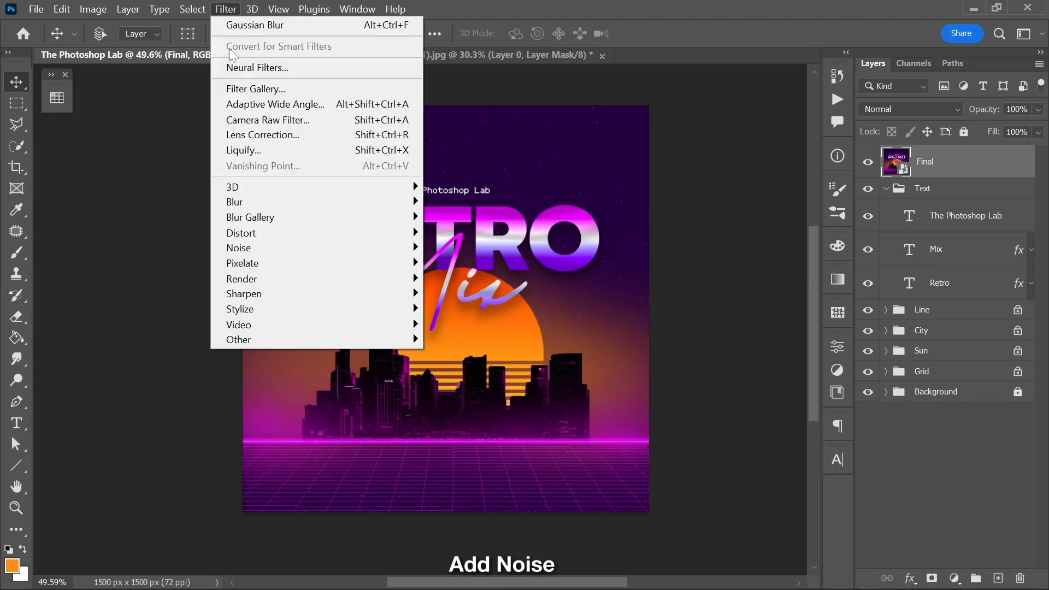
mouse_move(303, 247)
click(466, 252)
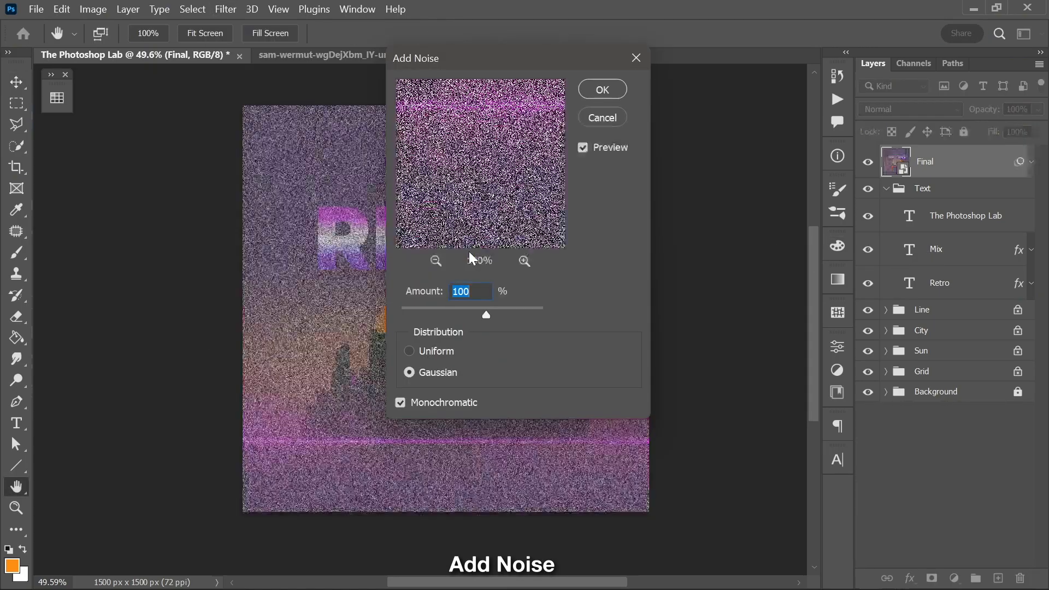
text(1)
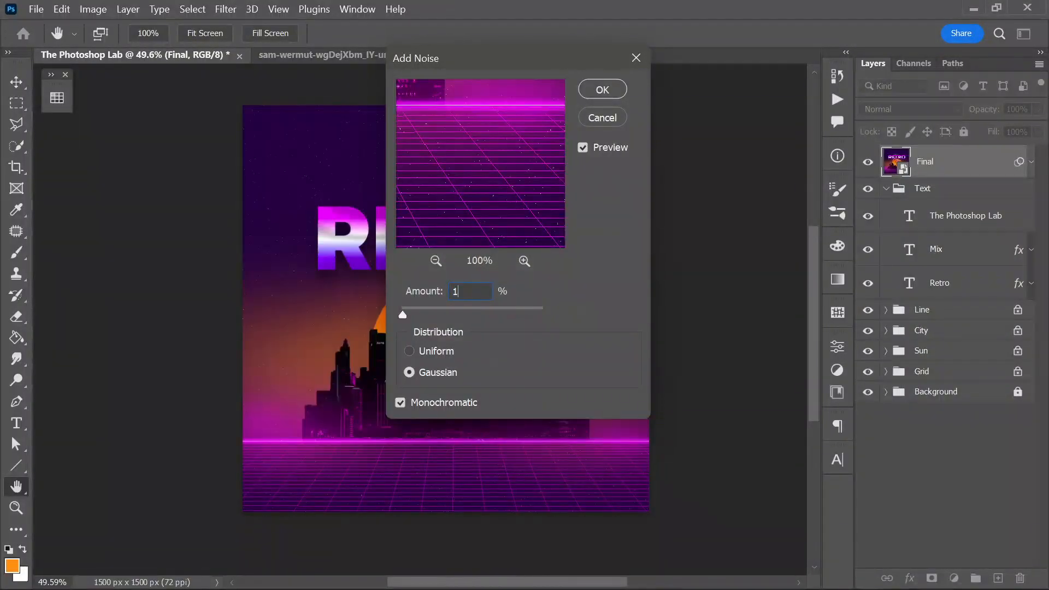
drag(458, 292, 442, 298)
text(4)
click(606, 90)
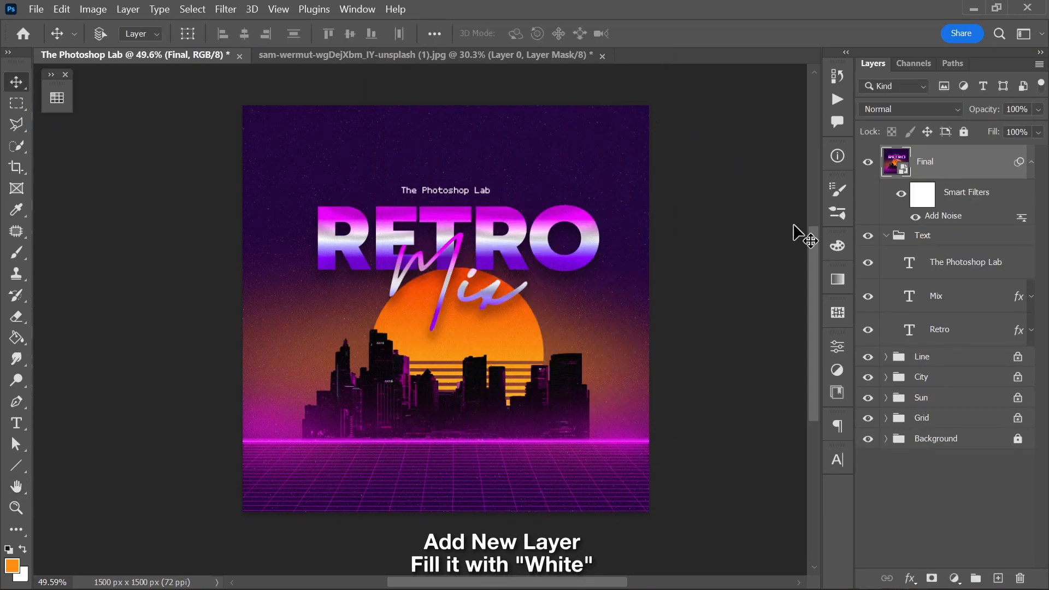
Step: Add a white-filled layer named Filter above the Final layer and convert it to a Smart Object
click(997, 577)
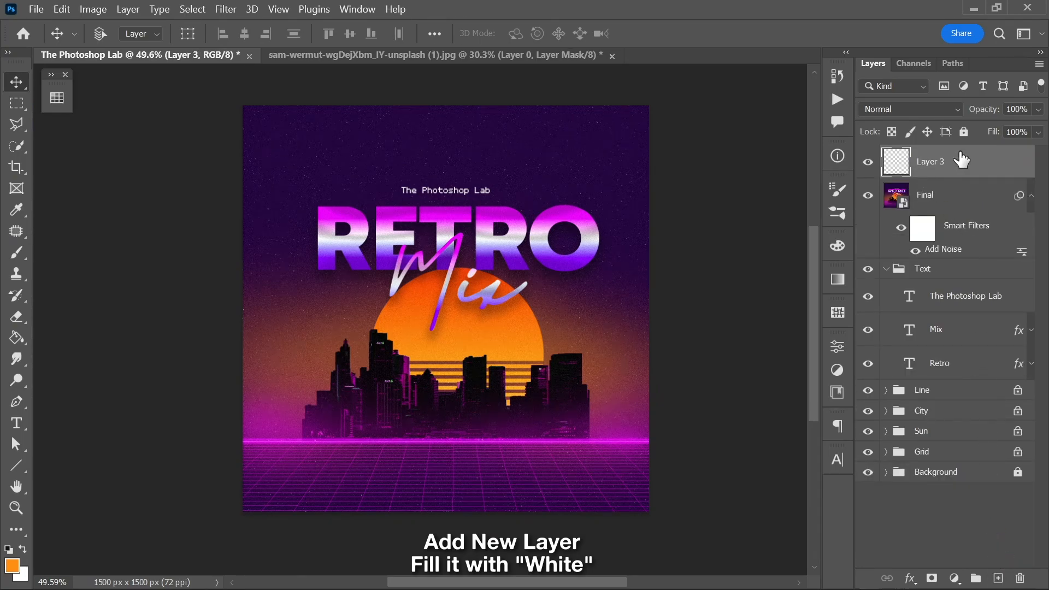
key(ctrl+BackSpace)
double_click(928, 162)
text(Filter)
key(Return)
right_click(930, 168)
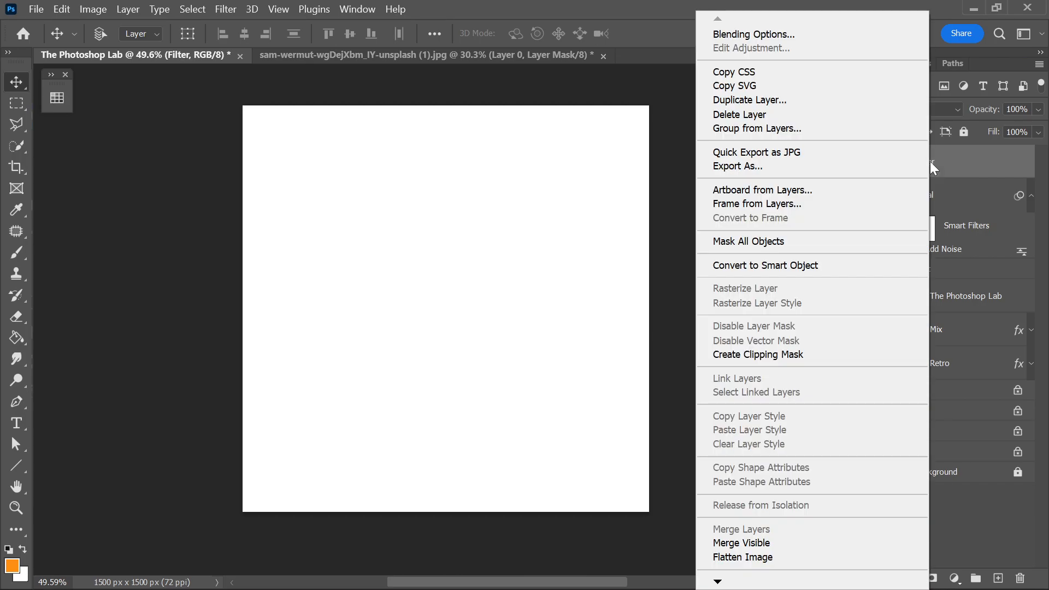
click(819, 268)
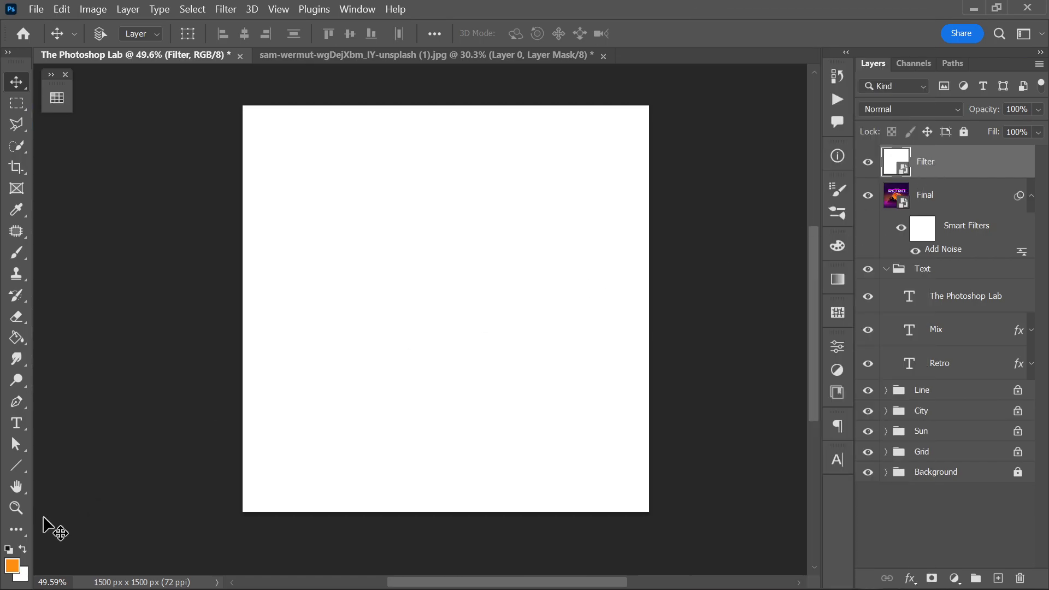
Step: Set the foreground color to black (#000000)
click(12, 566)
drag(641, 316, 571, 331)
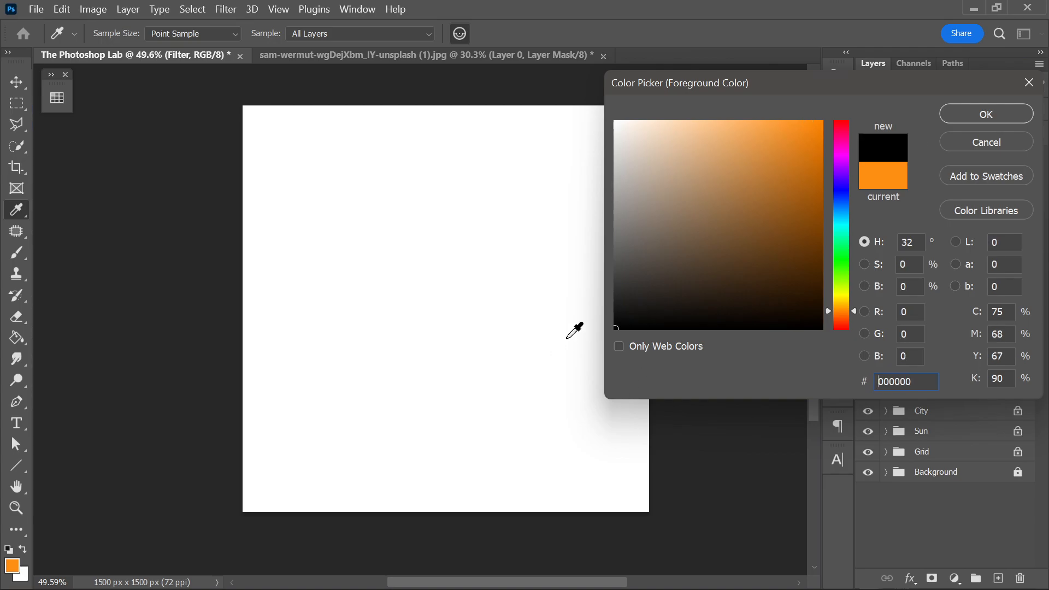
click(957, 121)
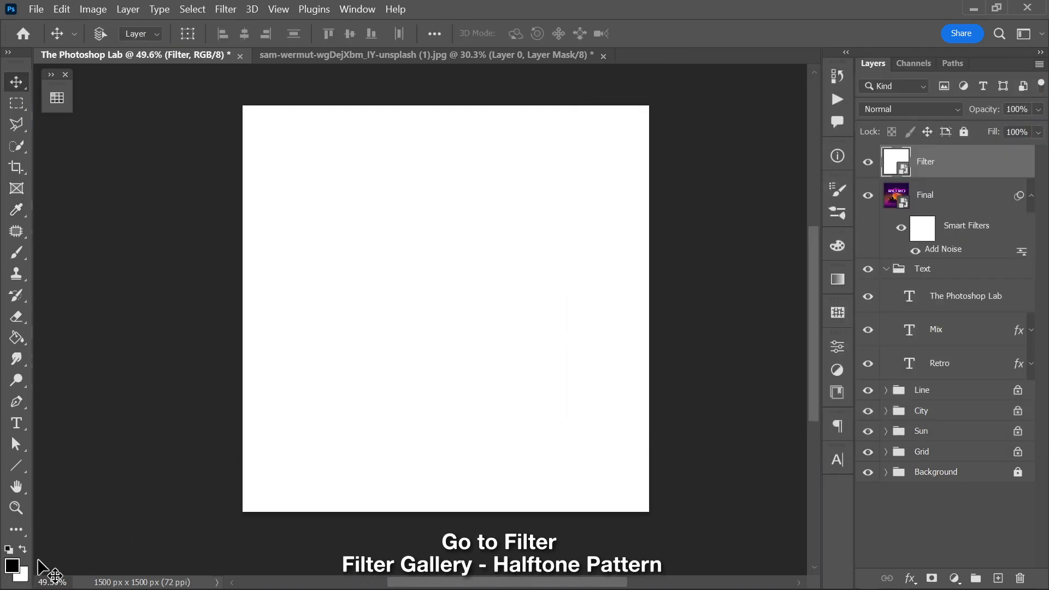
Step: Apply a Halftone Pattern from the Filter Gallery to the Filter layer with size 2, contrast 2 and the Line pattern type
click(228, 11)
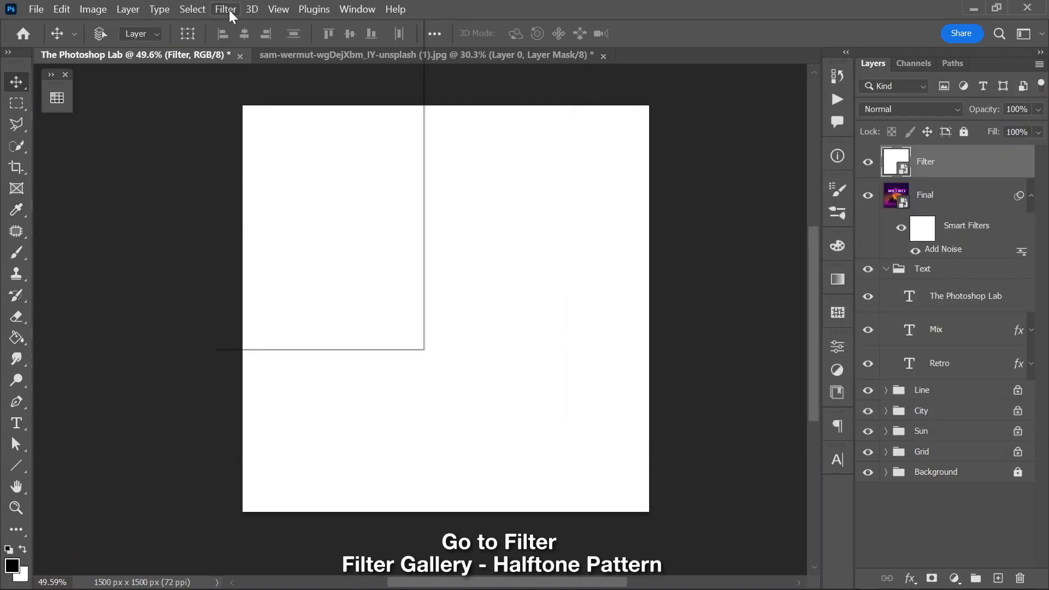
click(257, 89)
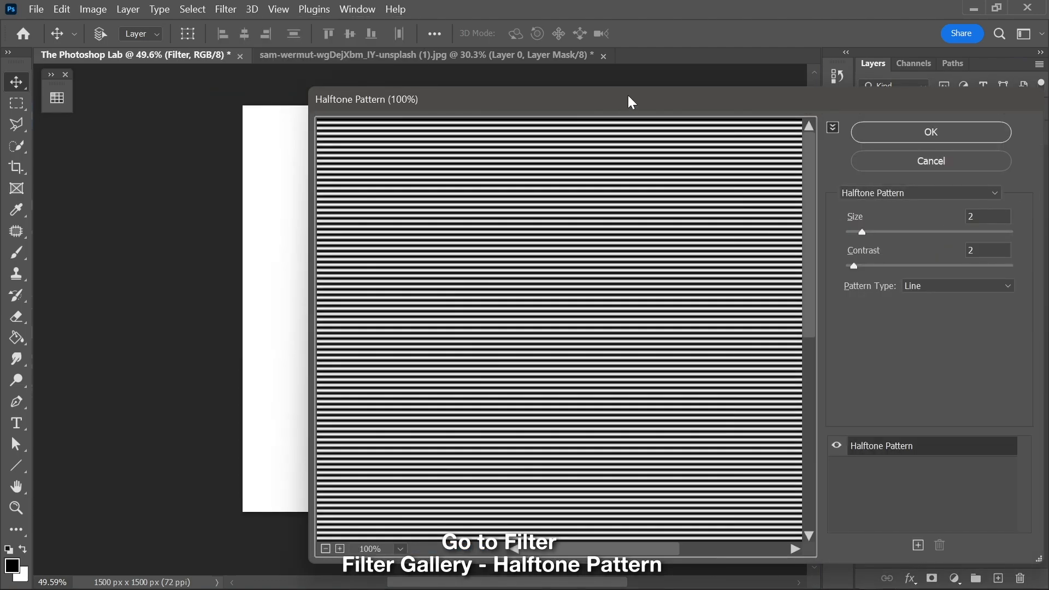
drag(631, 102, 517, 79)
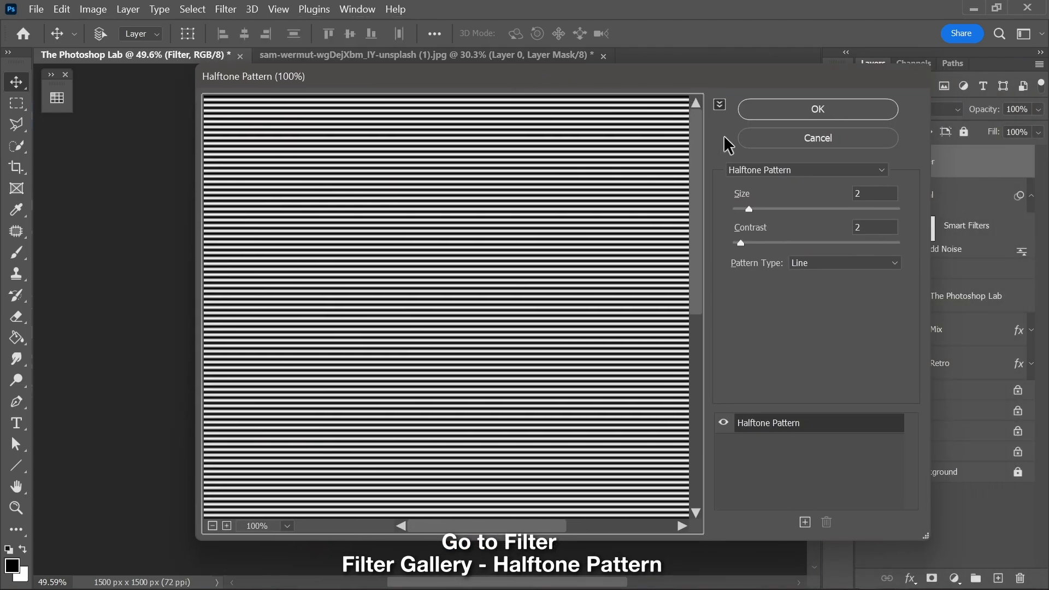
click(757, 169)
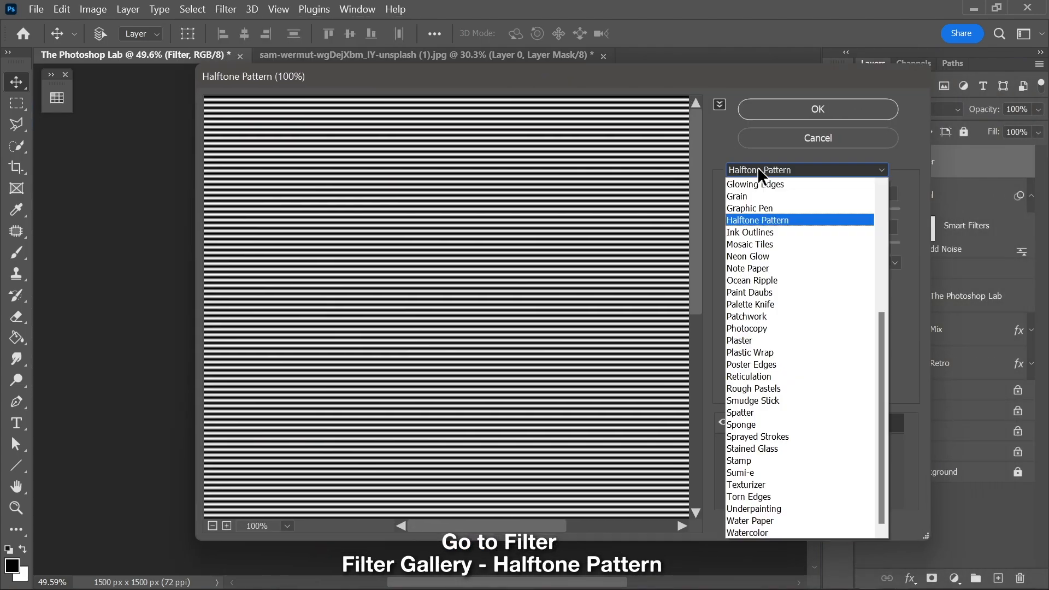
click(762, 220)
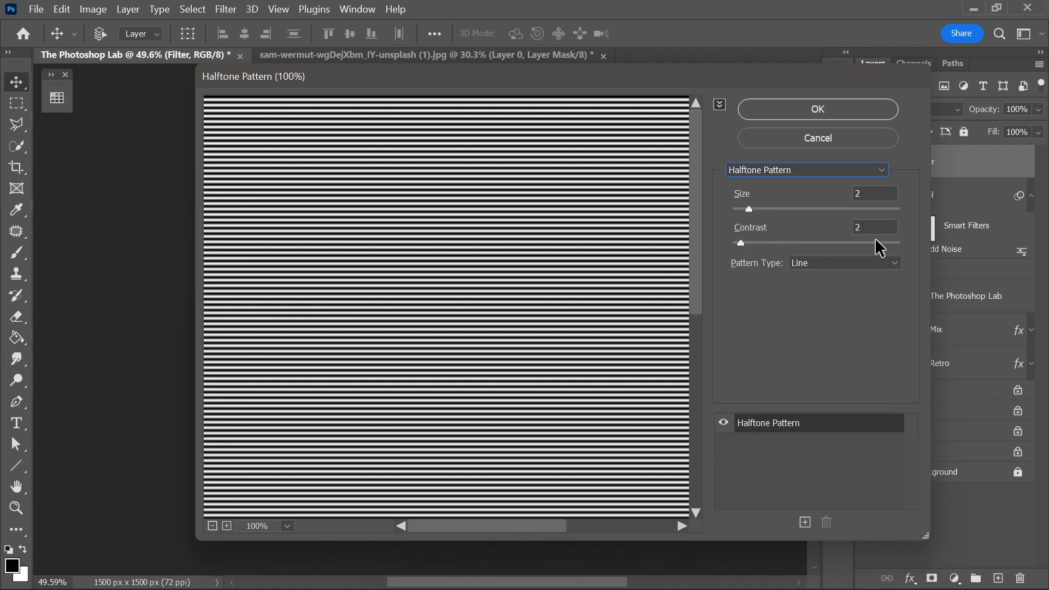
click(835, 117)
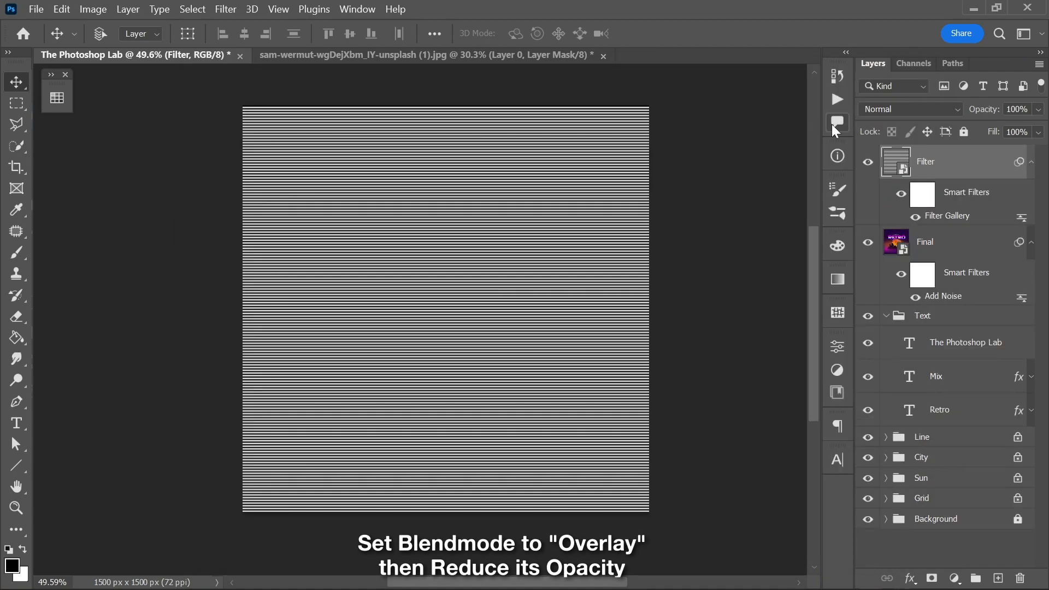
Step: Set the Filter layer's blend mode to Overlay and reduce its opacity to 25%
click(909, 109)
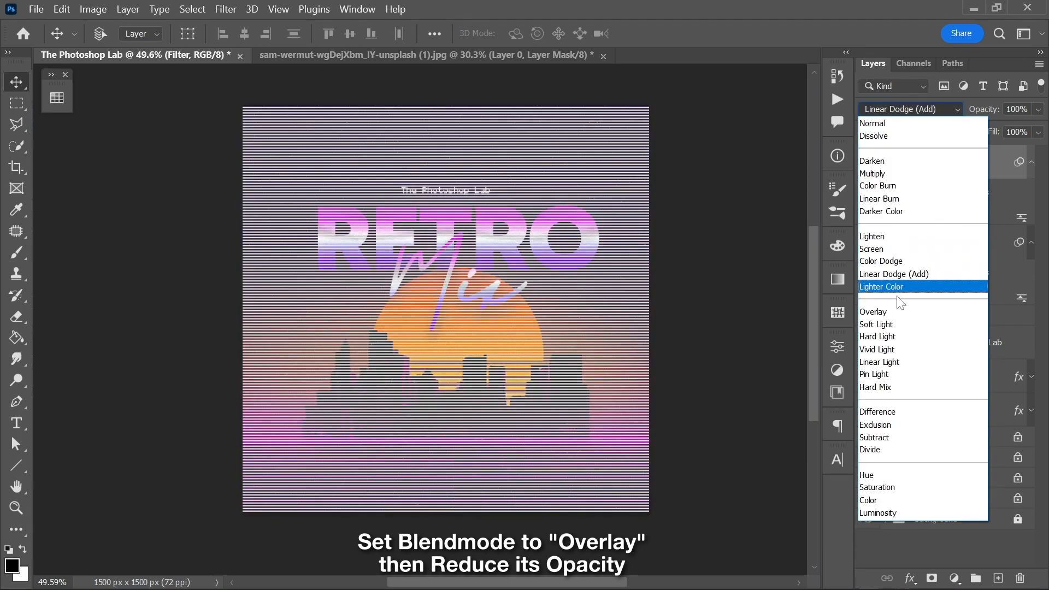
click(900, 313)
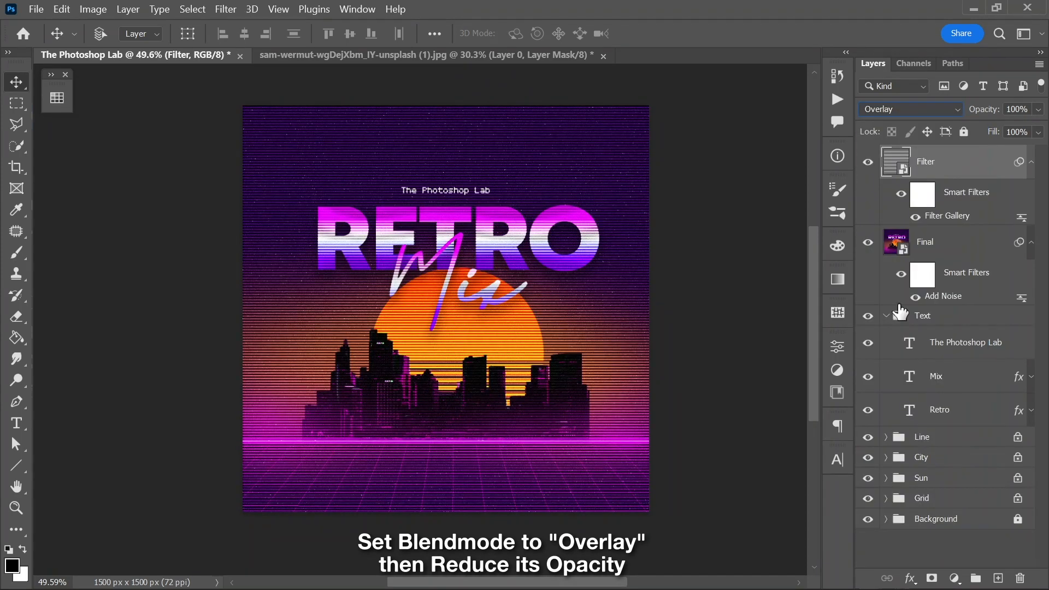
click(1038, 109)
drag(1036, 133, 985, 126)
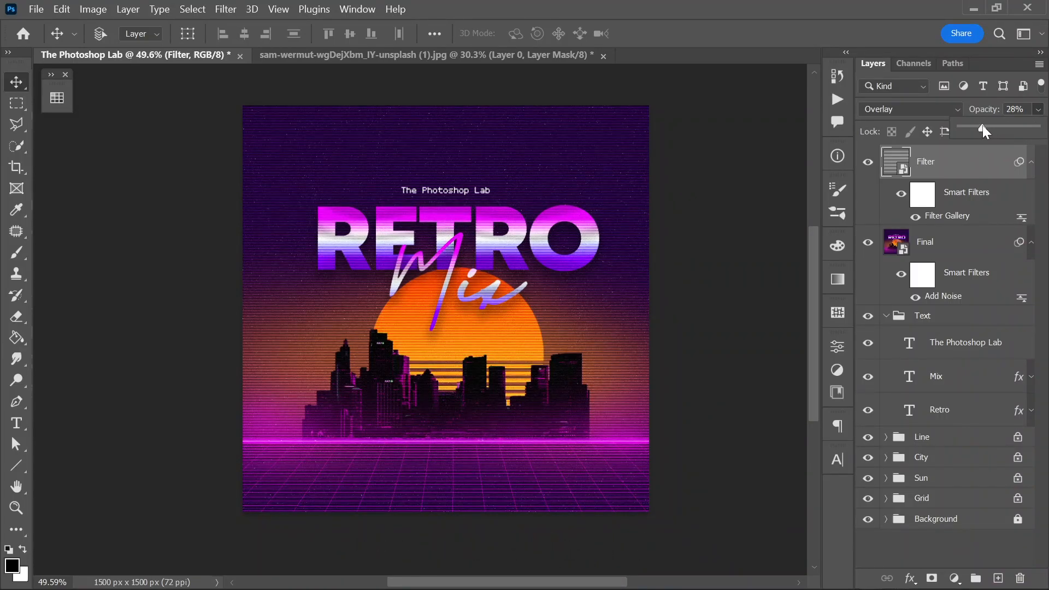
click(583, 250)
scroll(462, 281, up, 1)
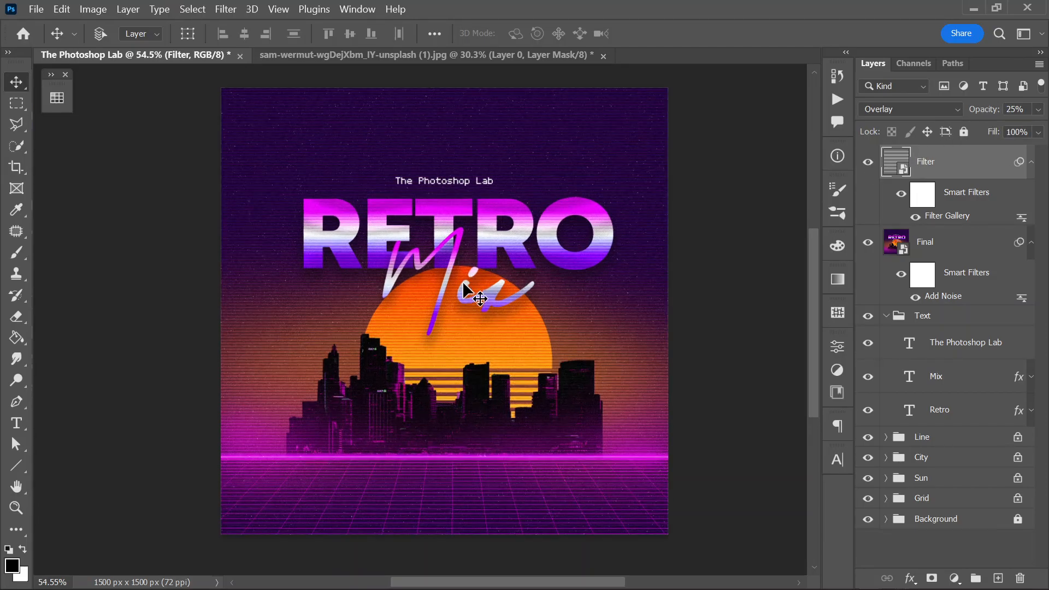
scroll(464, 282, up, 1)
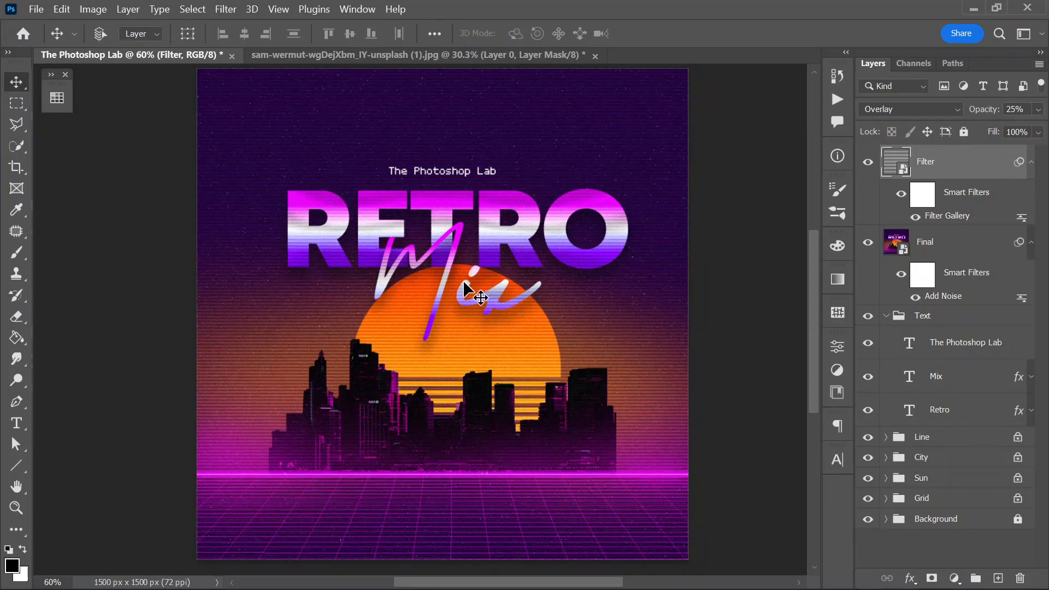